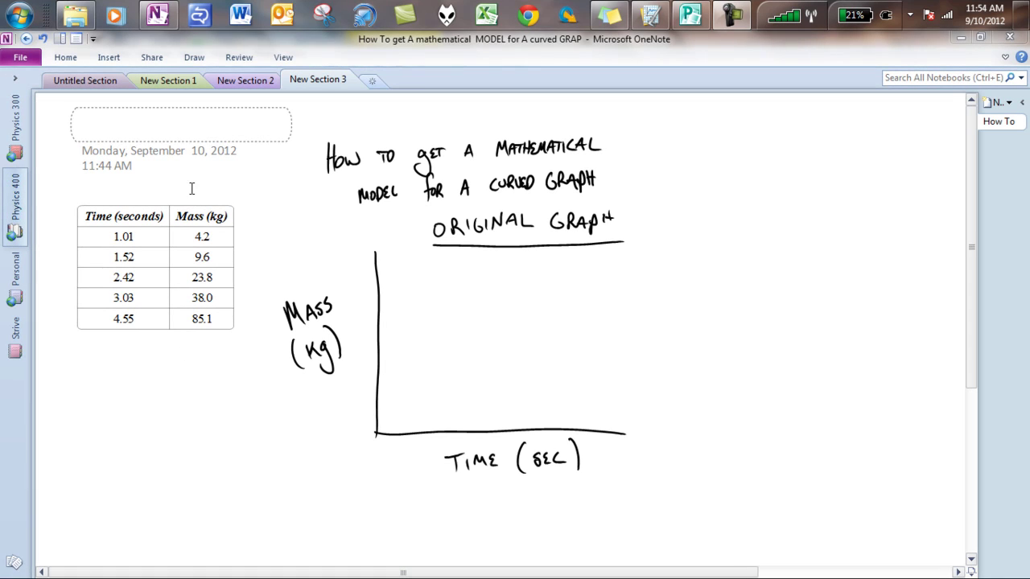
Circle the mass–time data table in ink and bring up the Logger Pro graph.
mouse_move(224, 179)
left_mouse_down()
mouse_move(61, 217)
mouse_move(109, 340)
mouse_move(275, 260)
mouse_move(192, 166)
left_mouse_up()
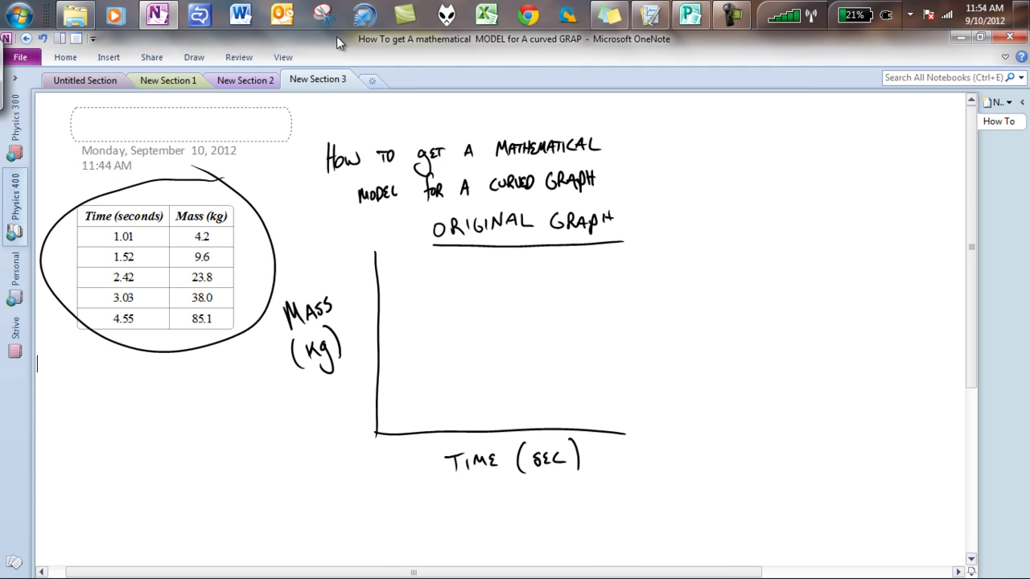
left_click(650, 16)
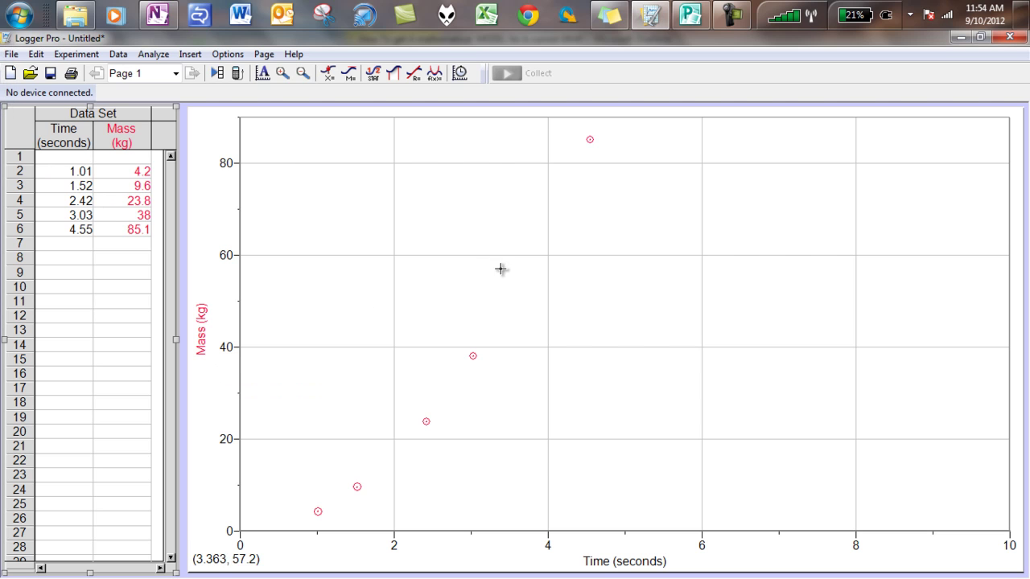
Autoscale the Logger Pro graph from 0 so the time axis ends near 4.6.
right_click(443, 260)
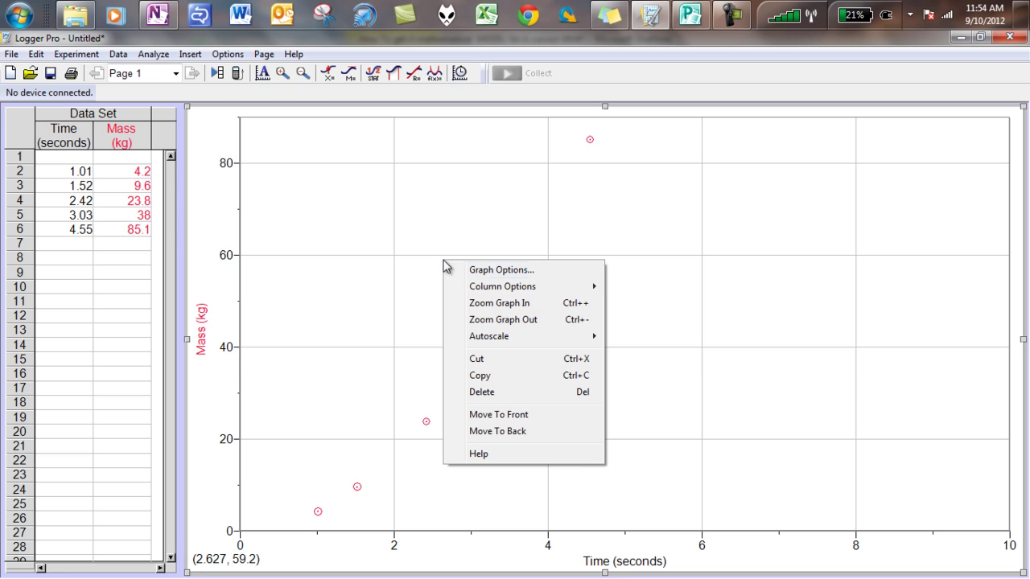
mouse_move(505, 342)
left_click(422, 354)
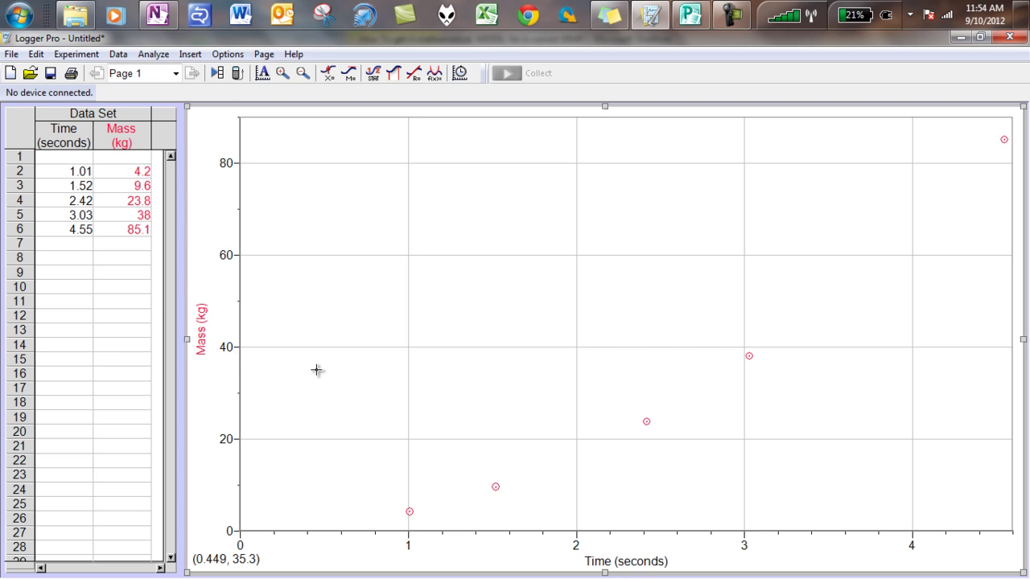
Dot the data points onto the hand-drawn mass–time axes in OneNote, then return to Logger Pro.
left_click(160, 14)
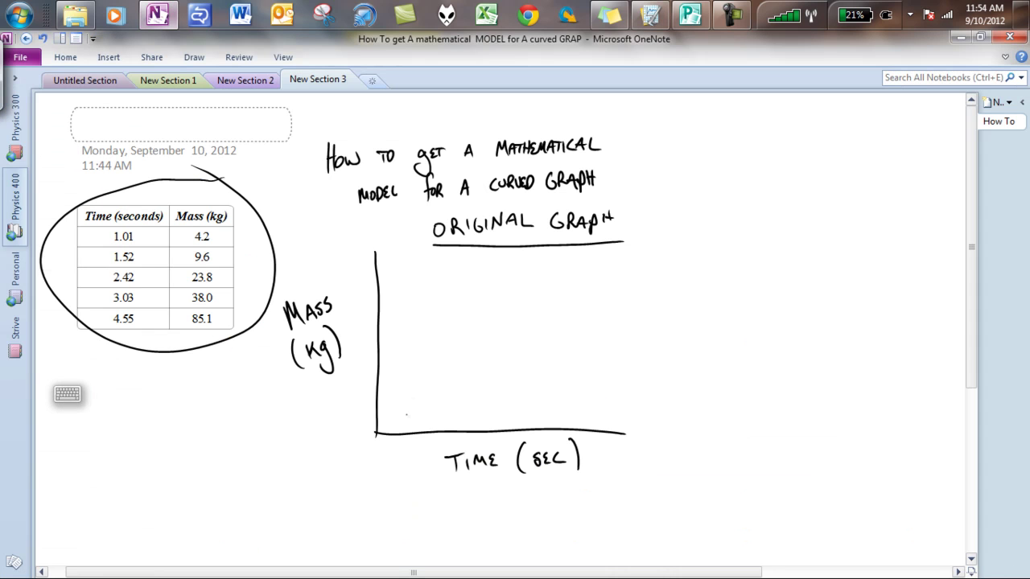
left_click(397, 417)
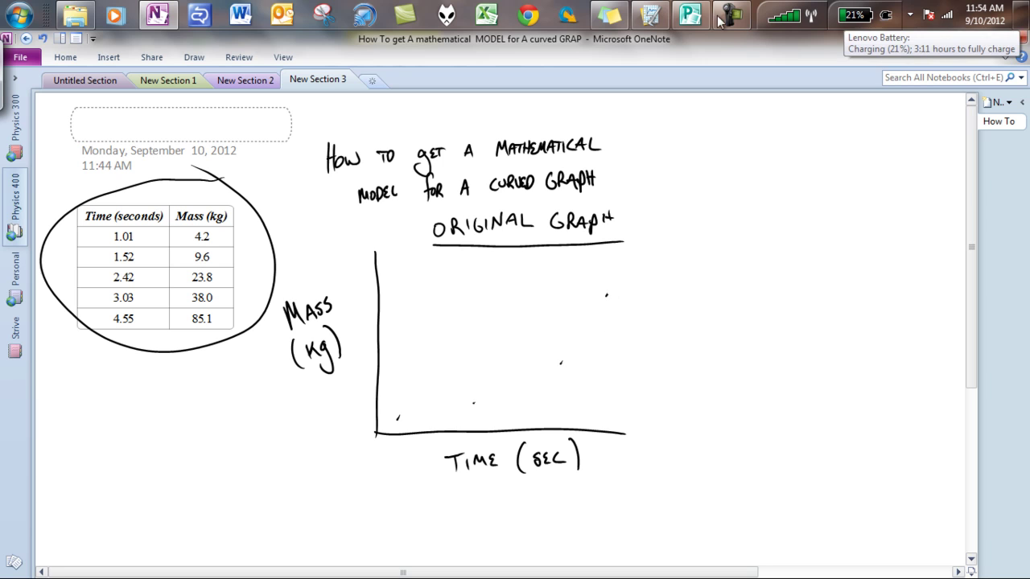
left_click(652, 15)
left_click(652, 15)
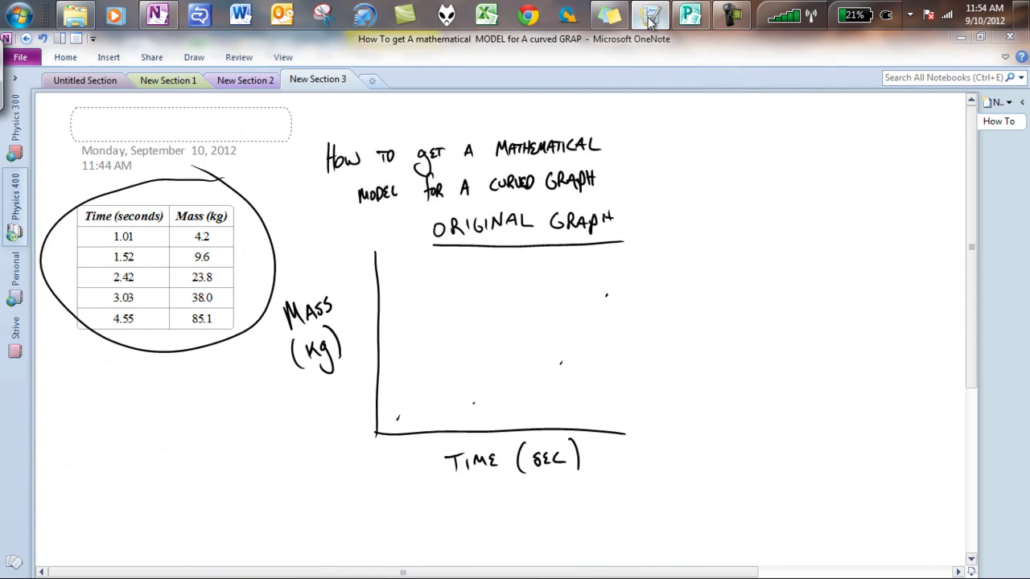
left_click(651, 15)
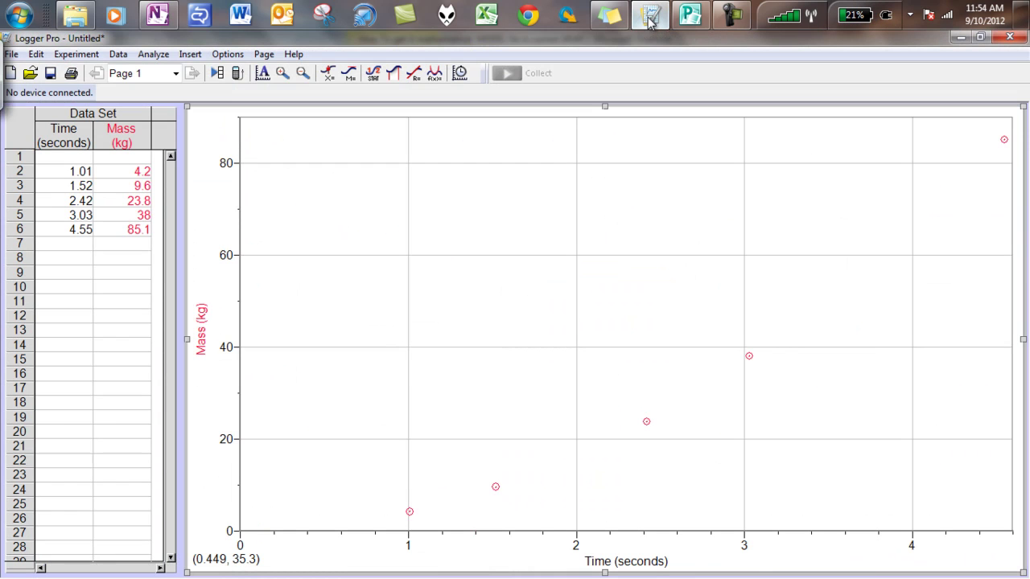
Add a linear fit (slope 22.95, correlation 0.9812), move its info box aside, and return to OneNote.
left_click(415, 74)
left_click_drag(337, 252, 456, 220)
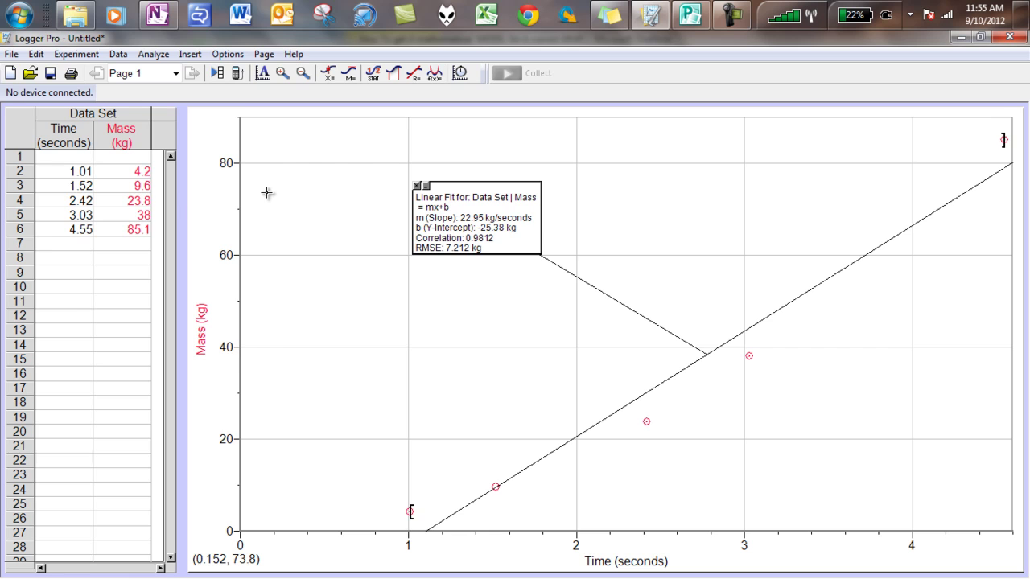
left_click(158, 15)
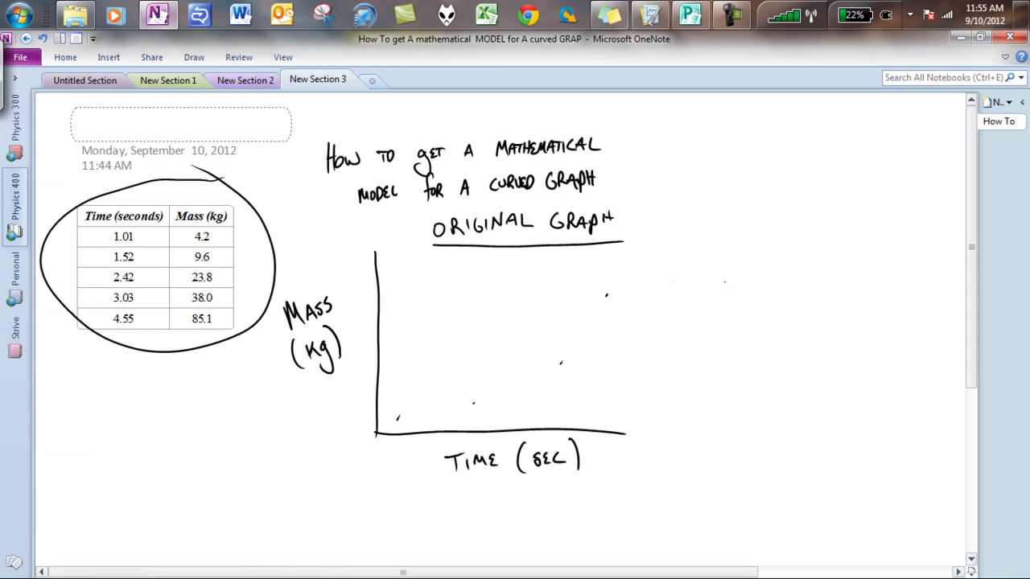
Write 'CORR: 0.98 Not good' beside the graph.
mouse_move(729, 261)
left_mouse_down()
mouse_move(729, 293)
mouse_move(734, 279)
mouse_move(764, 284)
mouse_move(792, 256)
mouse_move(817, 275)
mouse_move(827, 259)
mouse_move(834, 275)
mouse_move(882, 252)
mouse_move(890, 237)
left_mouse_up()
left_click_drag(891, 245, 901, 251)
mouse_move(895, 241)
left_mouse_down()
mouse_move(916, 240)
mouse_move(889, 293)
mouse_move(902, 264)
mouse_move(923, 256)
left_mouse_up()
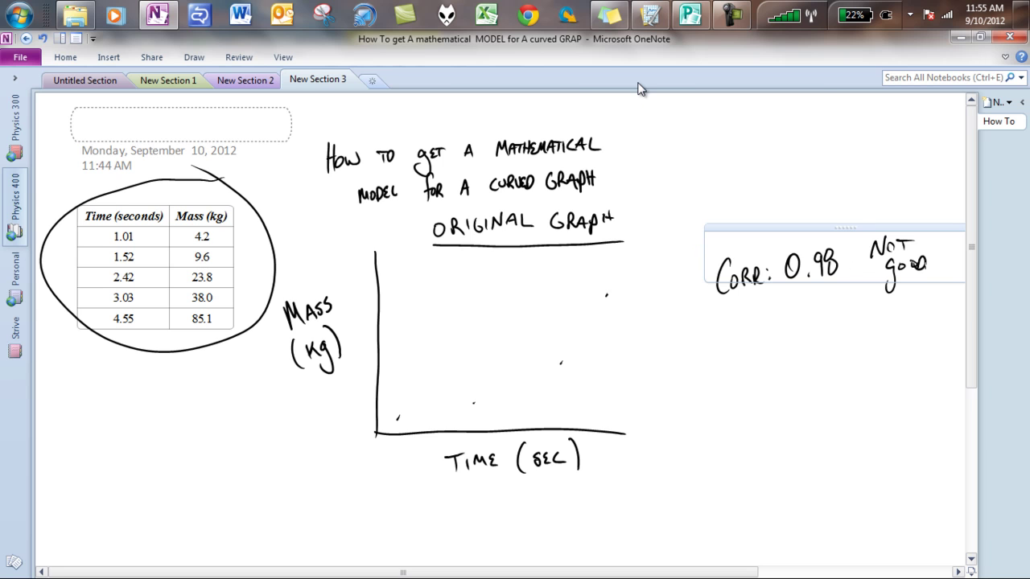
Check the fit statistics in Logger Pro, then draw an 80 tick on the mass axis.
left_click(648, 16)
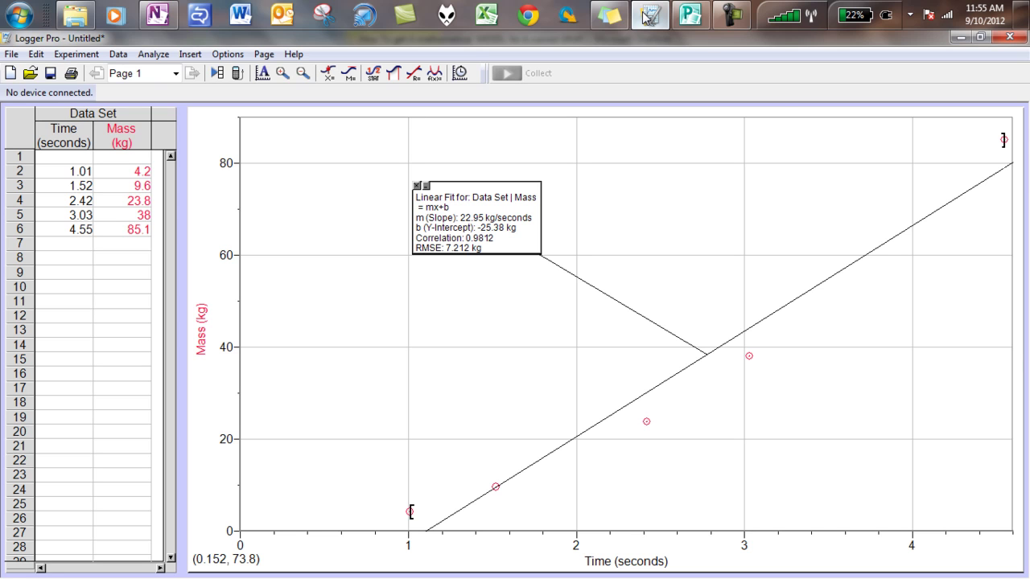
mouse_move(702, 22)
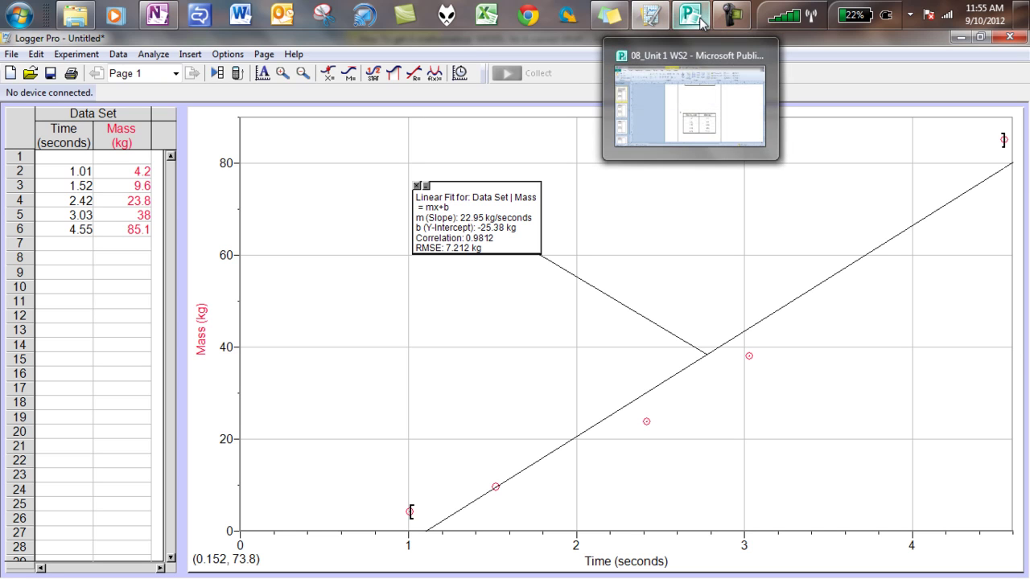
left_click(159, 13)
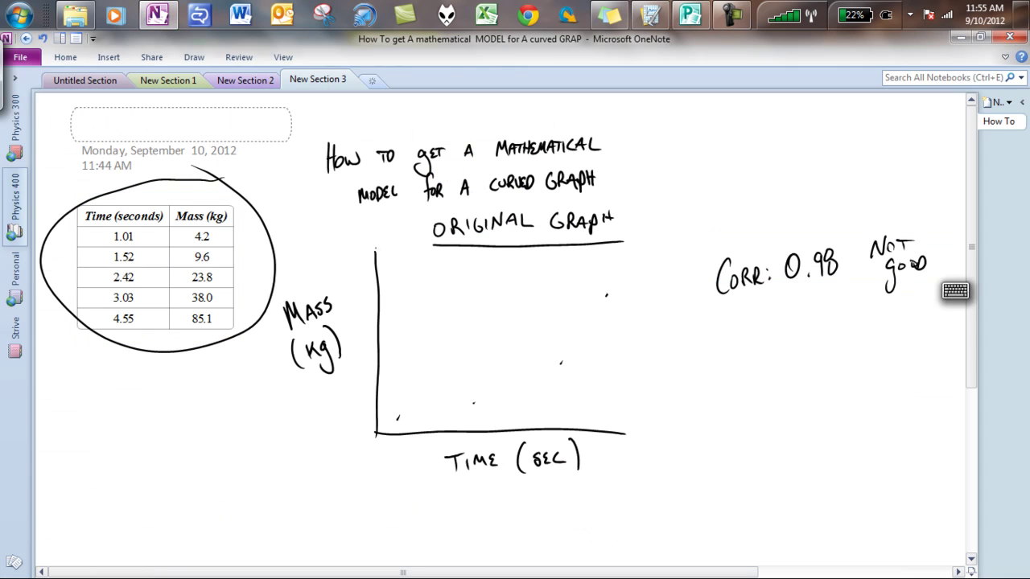
left_click_drag(371, 272, 382, 272)
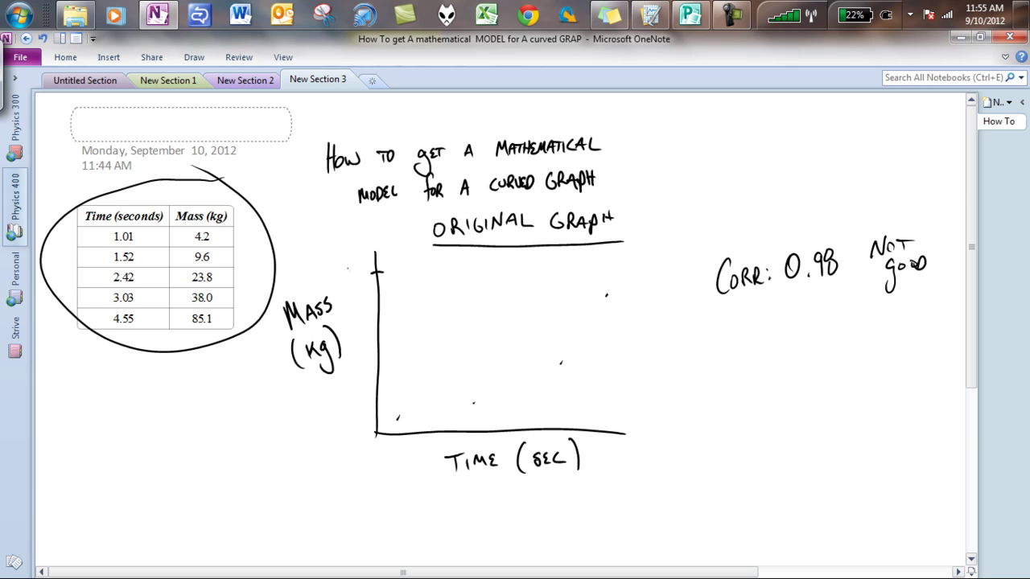
left_click_drag(355, 257, 353, 278)
mouse_move(363, 257)
left_mouse_down()
mouse_move(359, 269)
mouse_move(367, 253)
left_mouse_up()
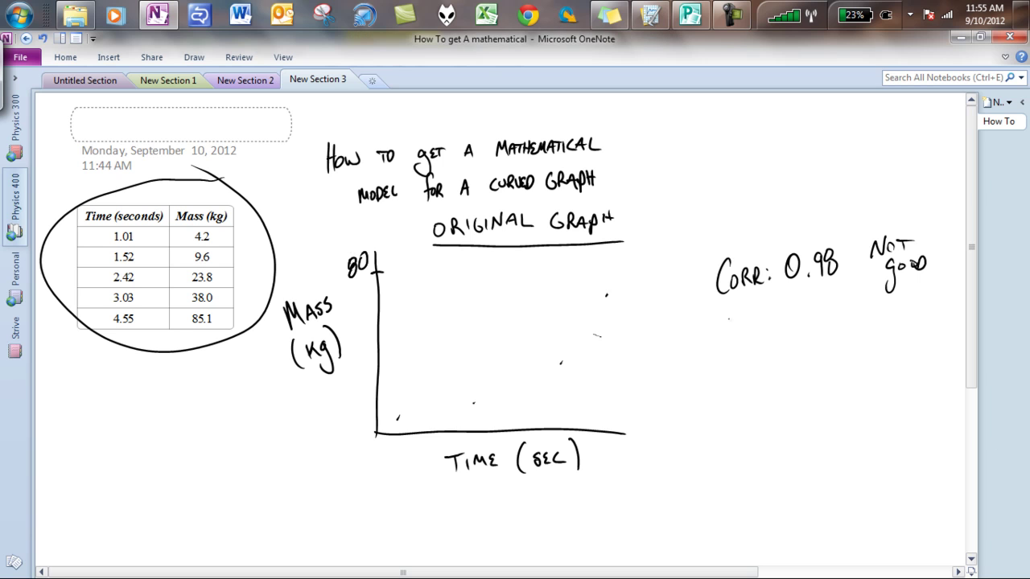
Write 'RMSE: 7.2' below the correlation note, confirming the value in Logger Pro.
mouse_move(718, 311)
left_mouse_down()
mouse_move(716, 338)
mouse_move(774, 327)
left_mouse_up()
left_click_drag(765, 319, 771, 319)
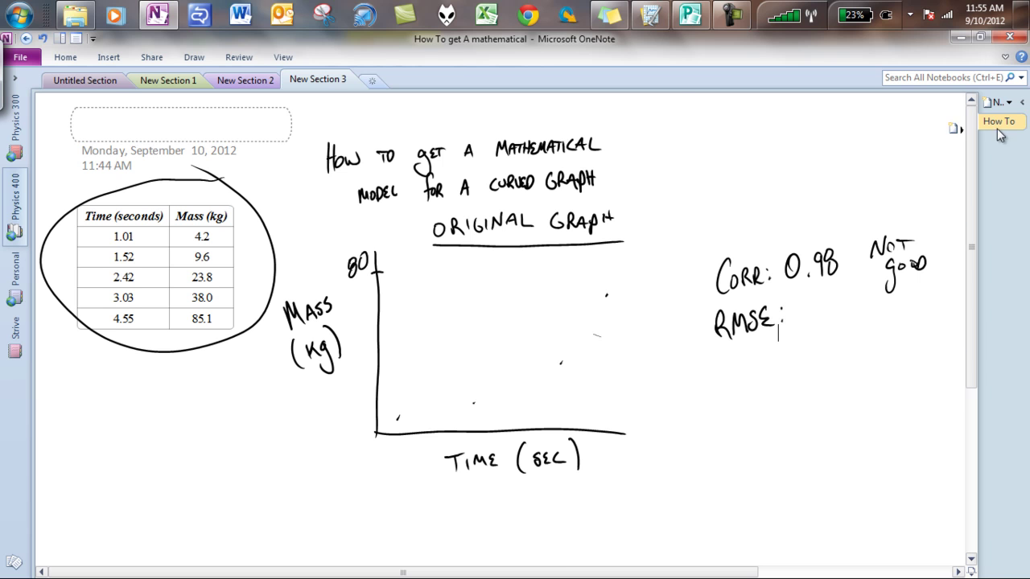
left_click(652, 16)
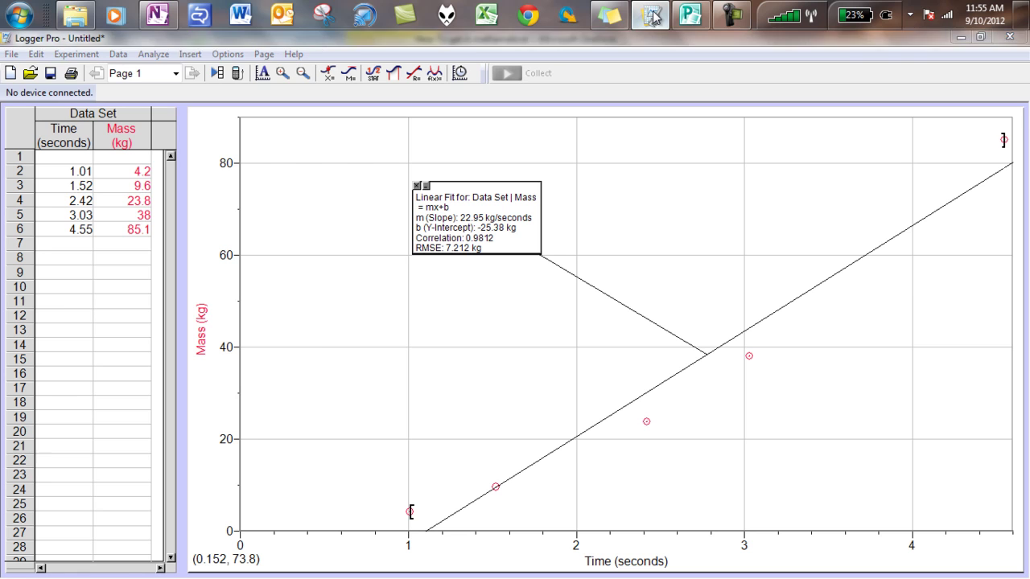
left_click(652, 16)
left_click(821, 323)
mouse_move(800, 307)
left_mouse_down()
mouse_move(808, 328)
mouse_move(849, 322)
left_mouse_up()
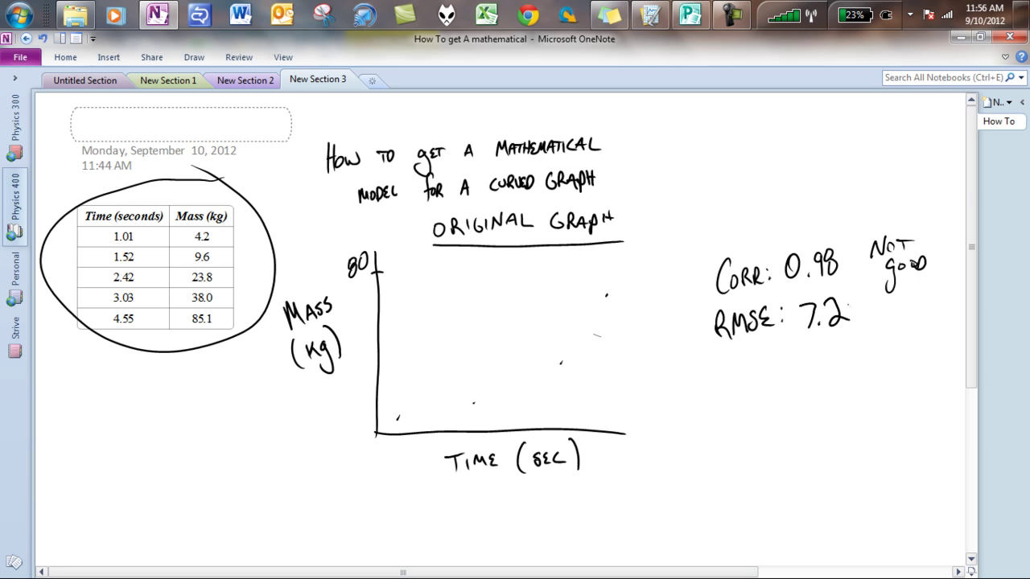
Write '0.8 → 1% of 80' below the RMSE note.
mouse_move(721, 369)
left_mouse_down()
mouse_move(745, 366)
mouse_move(742, 384)
mouse_move(745, 371)
mouse_move(796, 357)
mouse_move(816, 377)
left_mouse_up()
left_click_drag(811, 361, 814, 359)
mouse_move(824, 349)
left_mouse_down()
mouse_move(816, 376)
mouse_move(842, 364)
left_mouse_up()
mouse_move(857, 343)
left_mouse_down()
mouse_move(851, 363)
mouse_move(856, 354)
mouse_move(869, 367)
mouse_move(884, 346)
left_mouse_up()
left_click(869, 348)
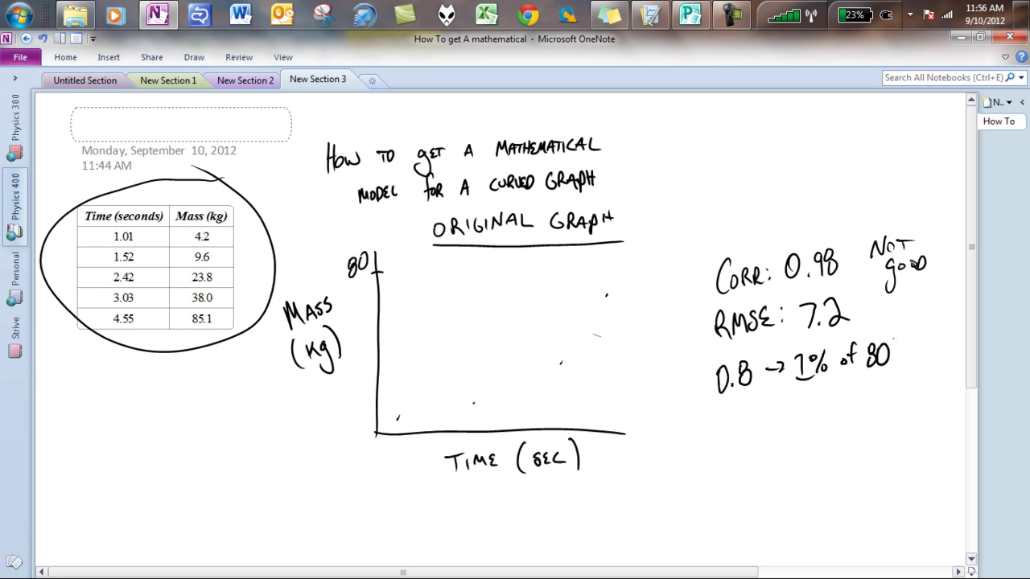
Write '2.5% of 80 → 2.0', then box 'RMSE: 7.2' and mark it 'Not good'.
mouse_move(740, 423)
left_mouse_down()
mouse_move(757, 444)
mouse_move(777, 414)
mouse_move(778, 433)
left_mouse_up()
left_click(760, 441)
mouse_move(789, 424)
left_mouse_down()
mouse_move(830, 400)
mouse_move(832, 410)
mouse_move(867, 404)
left_mouse_up()
mouse_move(853, 410)
left_mouse_down()
mouse_move(899, 406)
mouse_move(910, 389)
left_mouse_up()
left_click(891, 408)
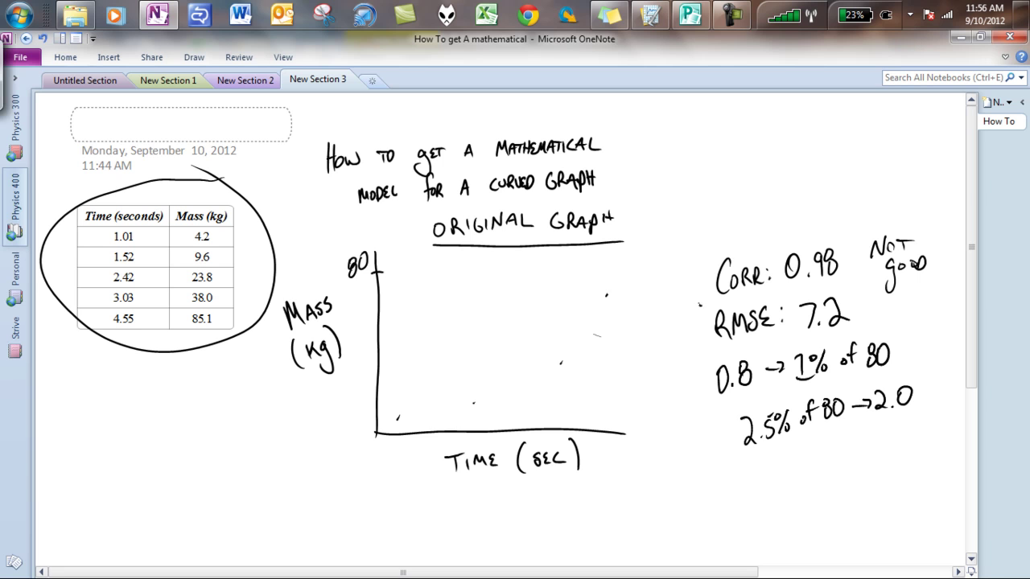
mouse_move(702, 307)
left_mouse_down()
mouse_move(880, 286)
mouse_move(879, 330)
mouse_move(689, 353)
mouse_move(721, 302)
left_mouse_up()
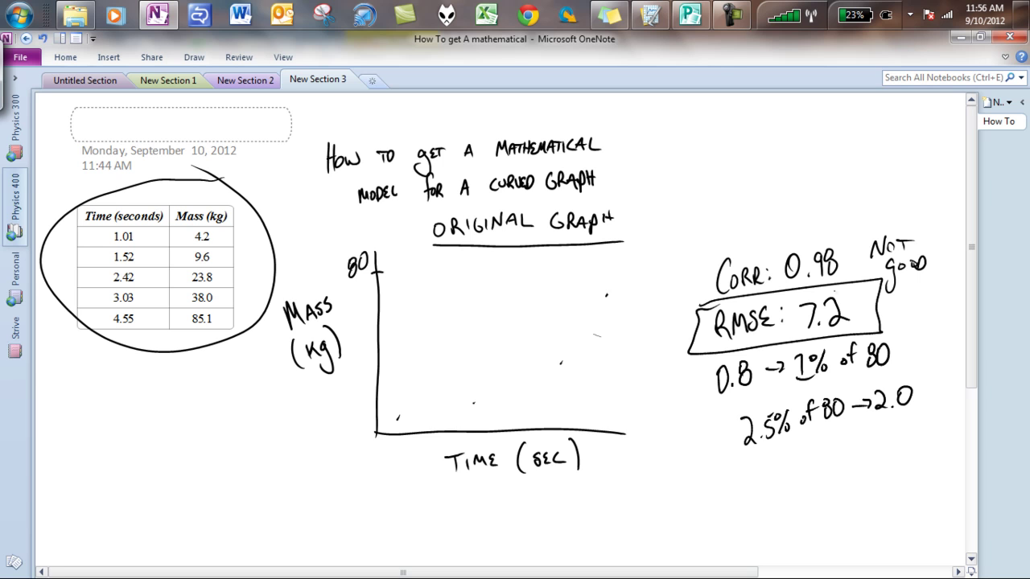
mouse_move(894, 306)
left_mouse_down()
mouse_move(908, 287)
mouse_move(919, 302)
mouse_move(927, 290)
mouse_move(901, 318)
mouse_move(943, 322)
mouse_move(912, 317)
left_mouse_up()
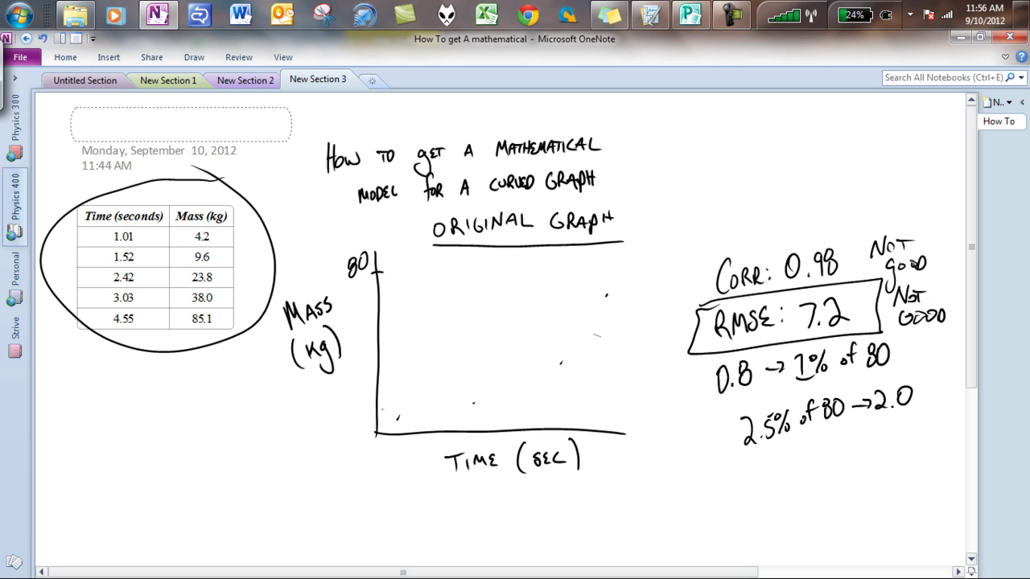
Replace a straight trend line with a curved trend sketched through the plotted points.
left_click_drag(376, 426, 665, 290)
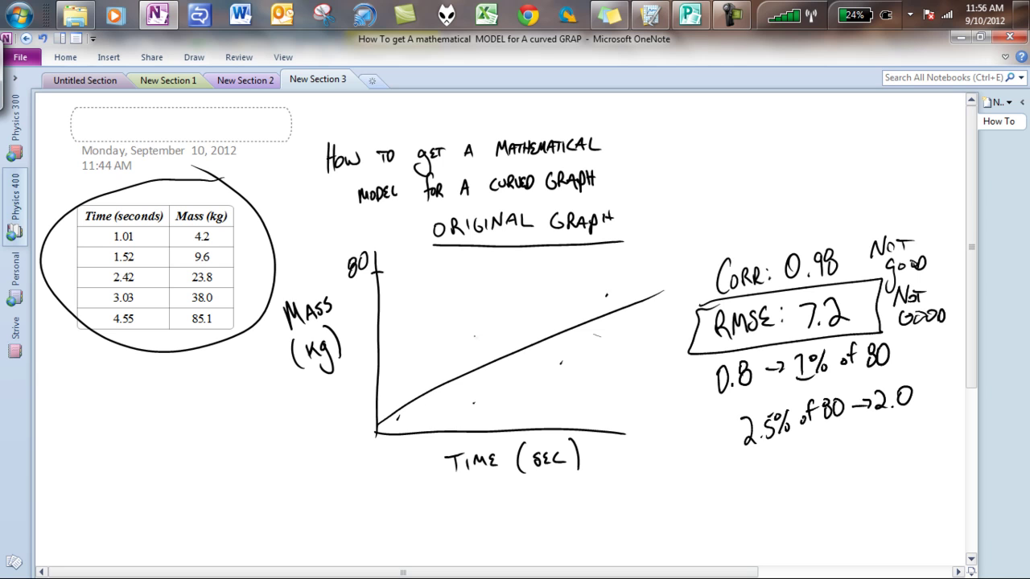
left_click(523, 358)
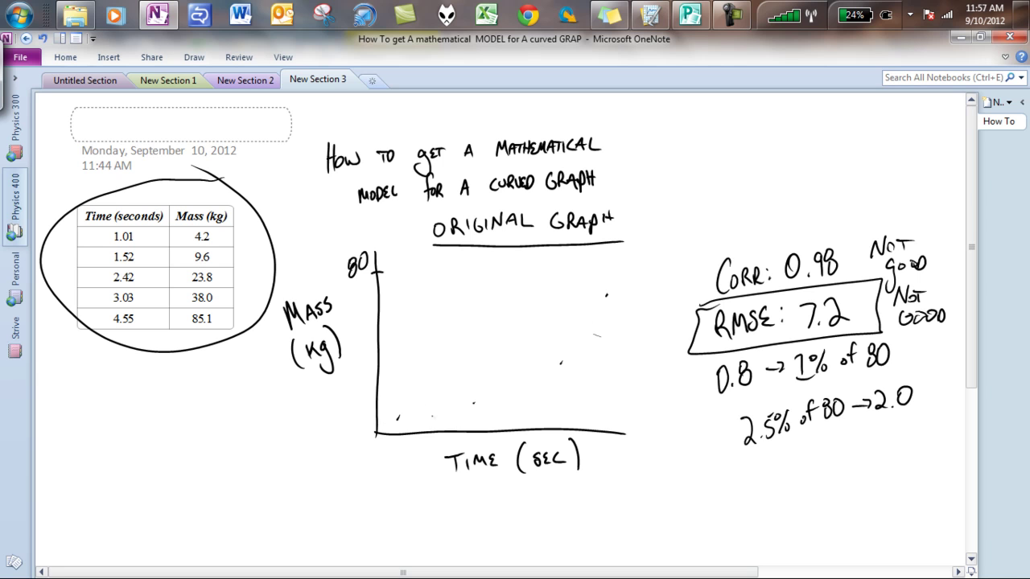
left_click_drag(415, 440, 701, 276)
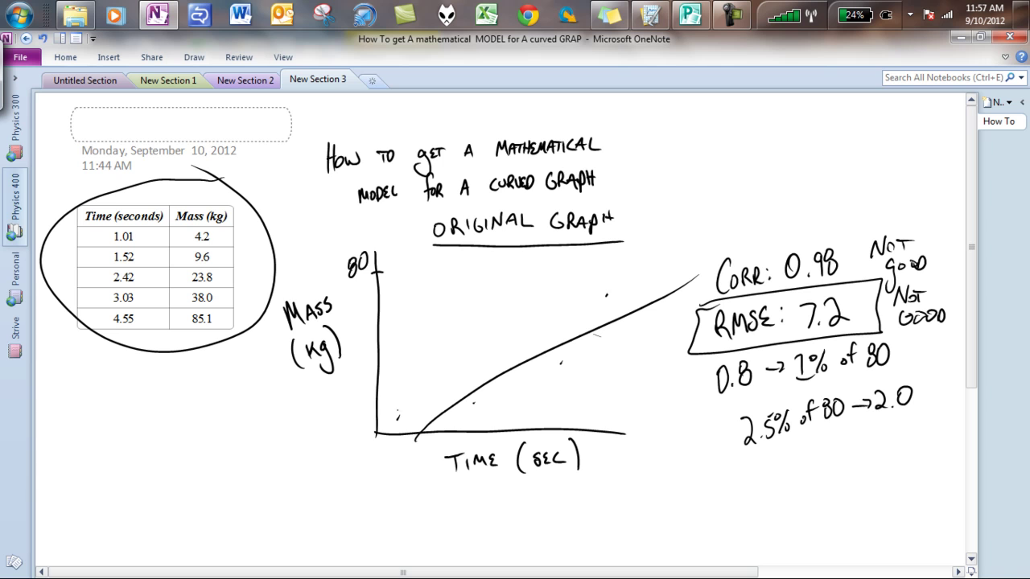
Circle four data points on the sketched graph and bring up Logger Pro.
left_click_drag(395, 412, 398, 416)
left_click_drag(470, 401, 476, 402)
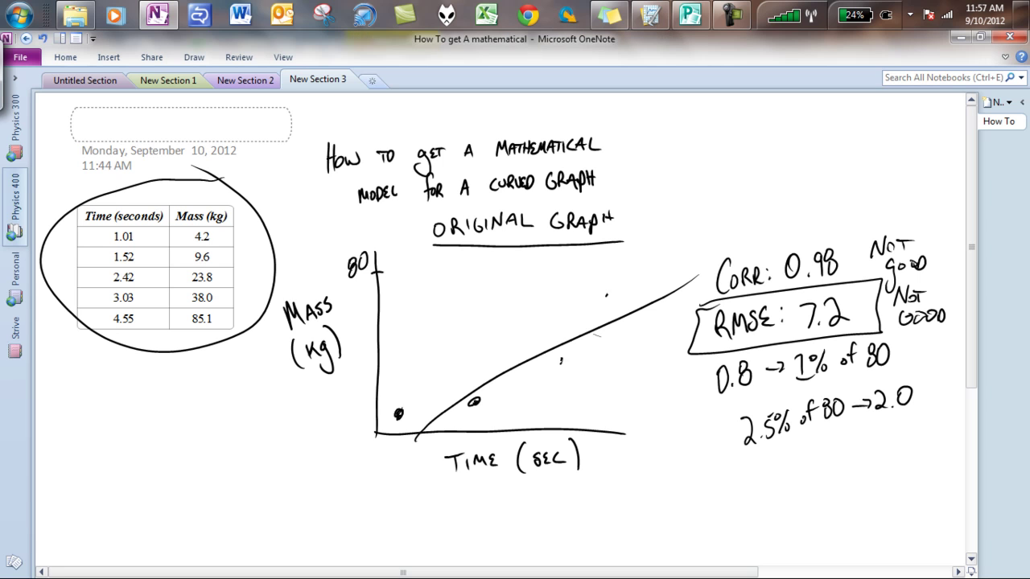
left_click_drag(559, 361, 568, 358)
left_click_drag(595, 297, 608, 295)
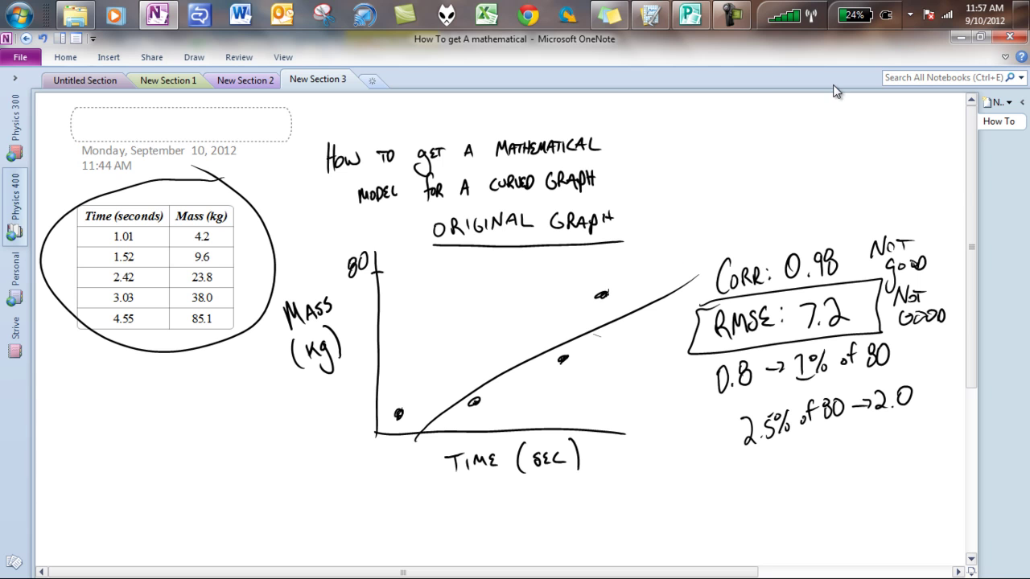
left_click(649, 17)
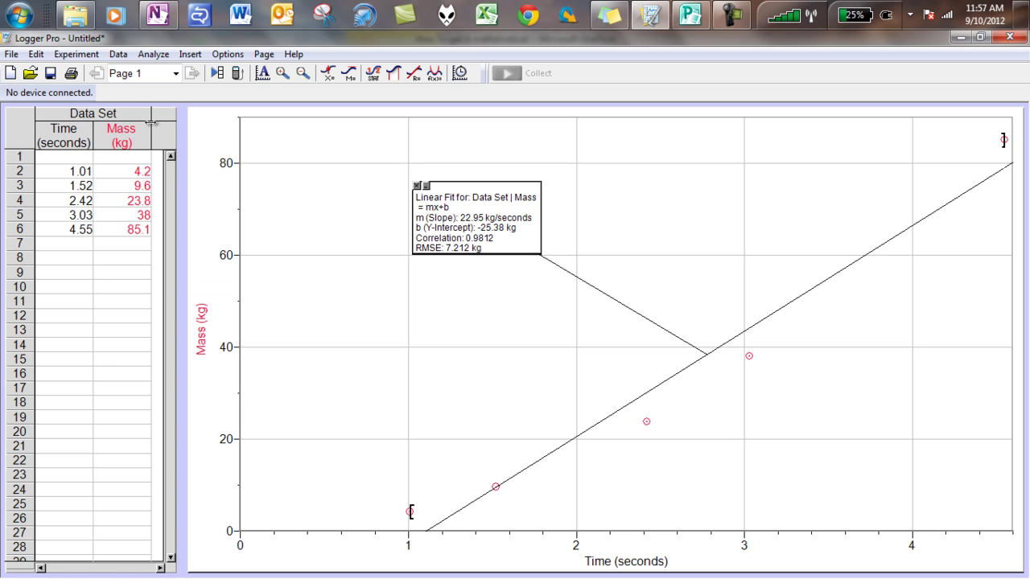
Create a manual column named Time^2 with units seconds^2, clearing its short name.
left_click(119, 54)
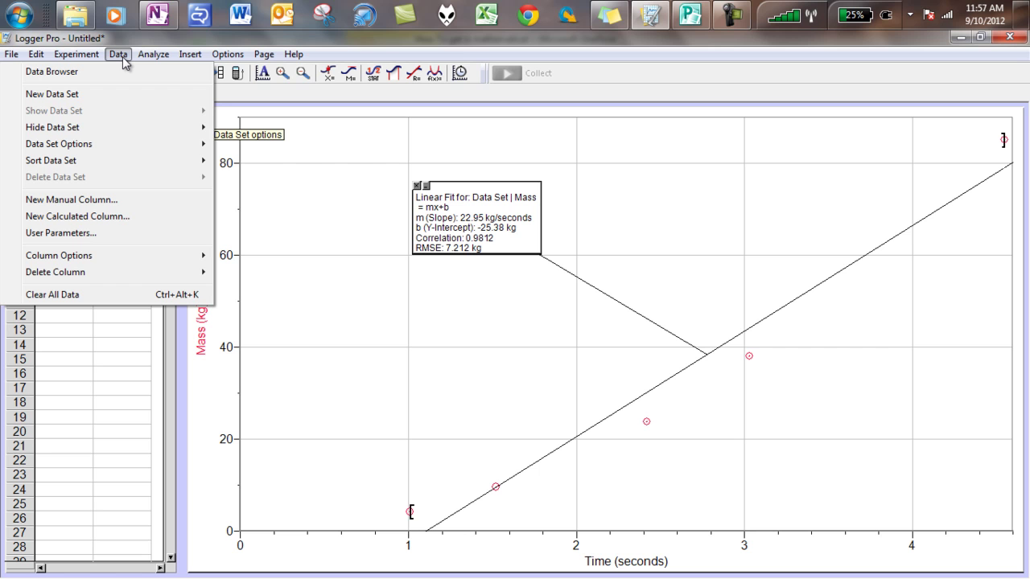
left_click(105, 206)
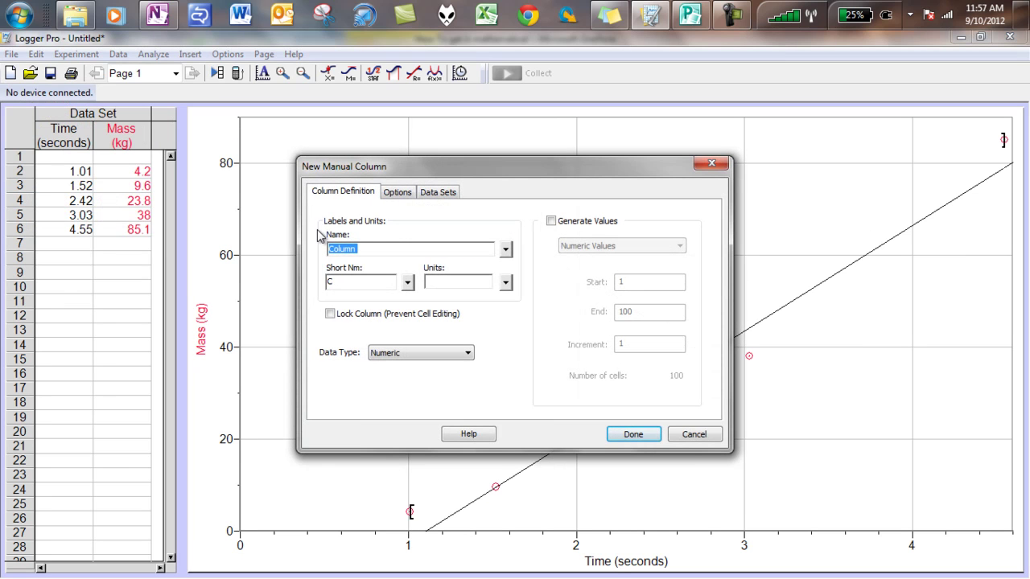
type("Time^2")
left_click(374, 284)
key("BackSpace")
left_click(431, 290)
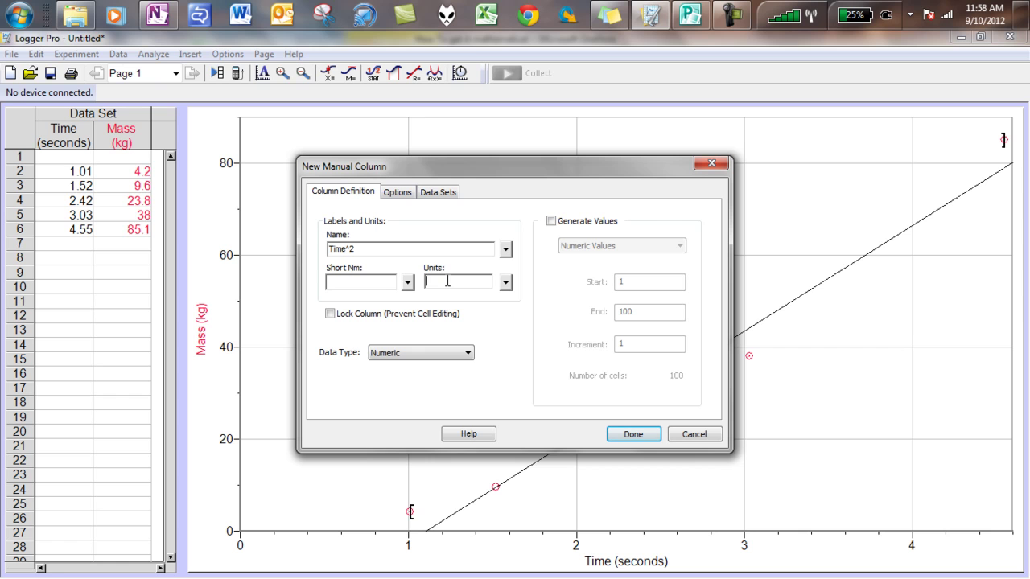
type("seconds^2")
left_click(633, 436)
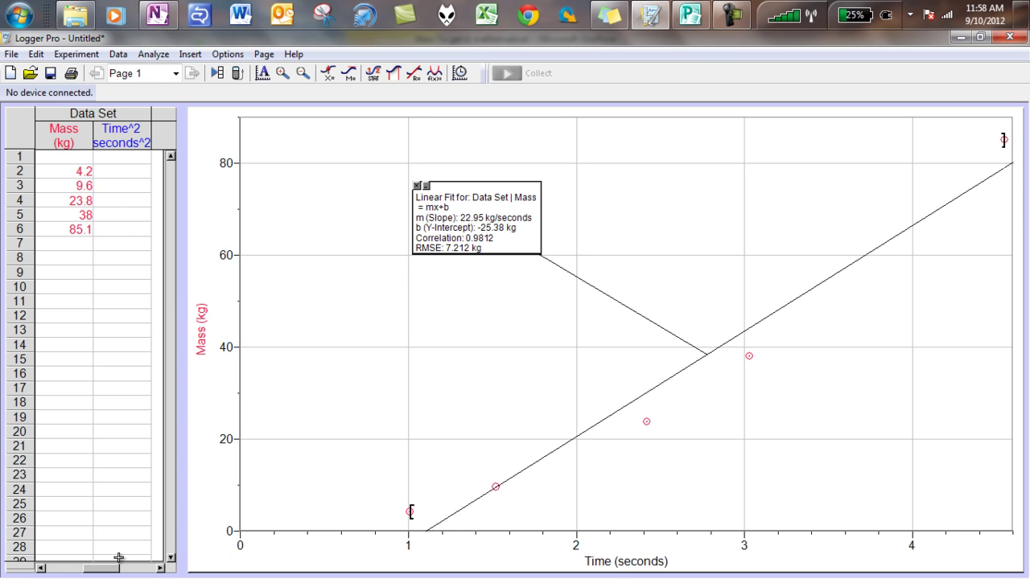
Widen the table and enter Time^2 values 1.02, 2.31, 5.86, 9.181 and 20.7 for the five rows.
left_click_drag(117, 572, 78, 571)
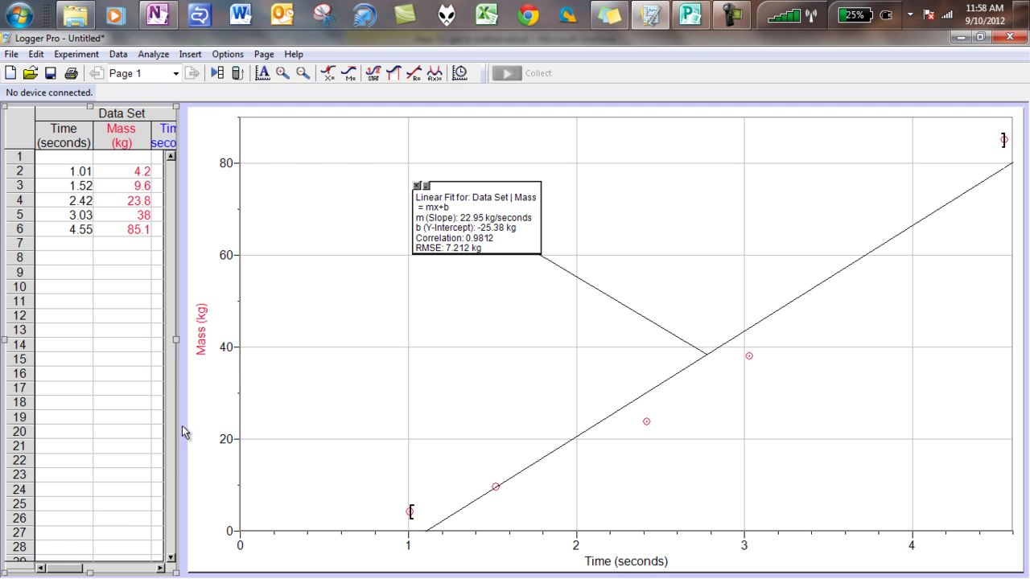
left_click_drag(172, 336, 244, 338)
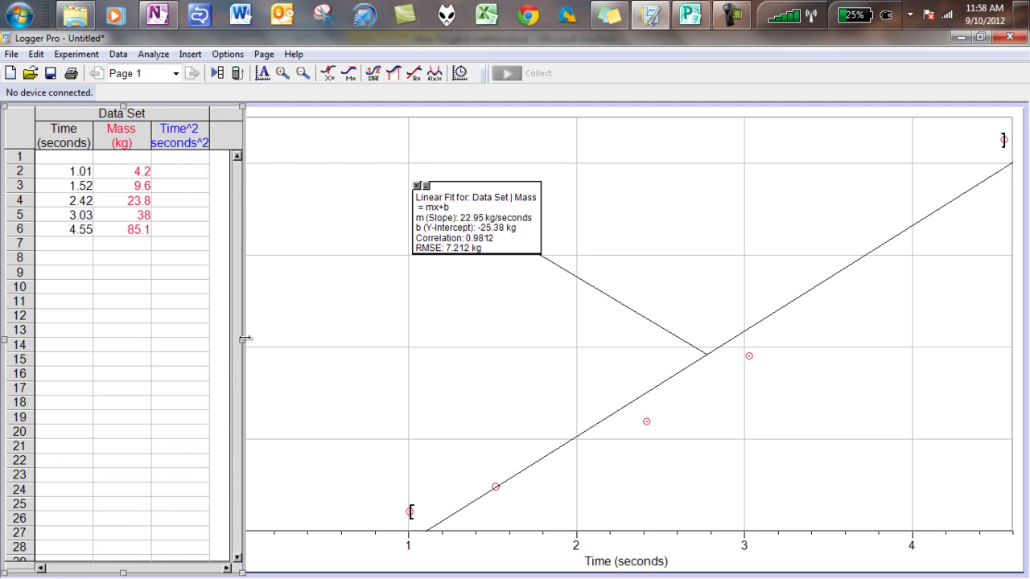
left_click(189, 174)
type("1.02")
key("Return")
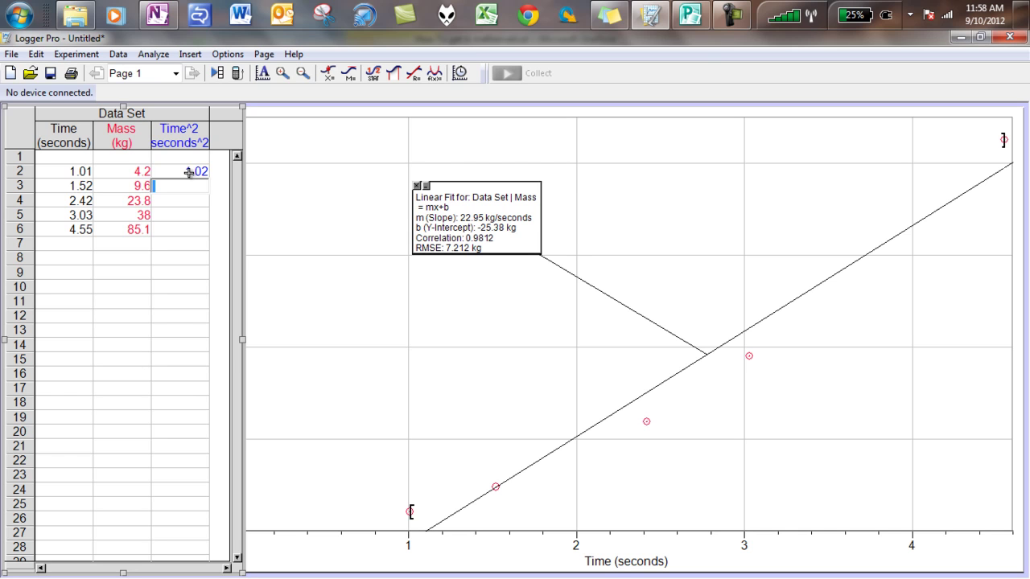
type("2.31")
key("Return")
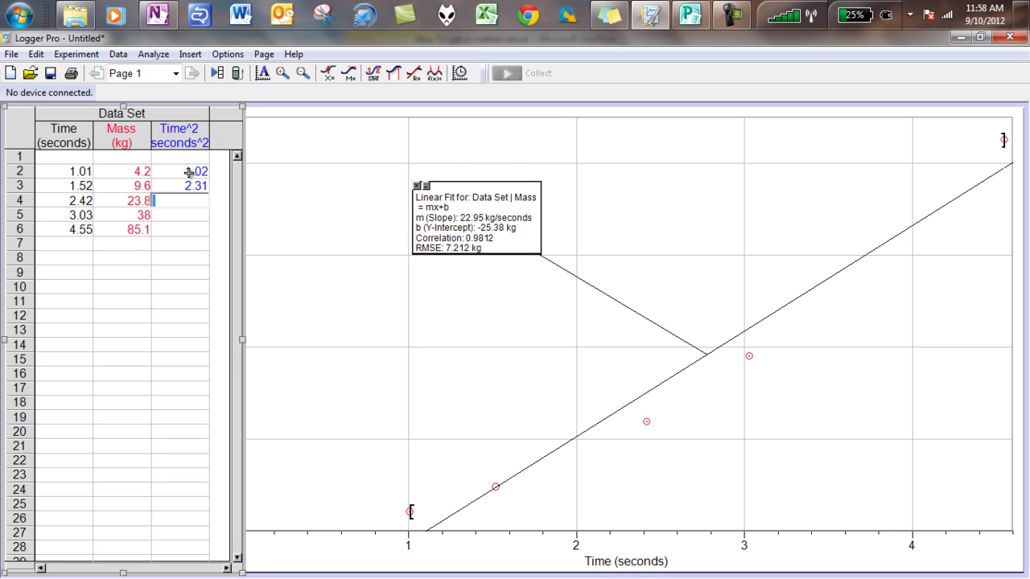
type("5.86")
key("Return")
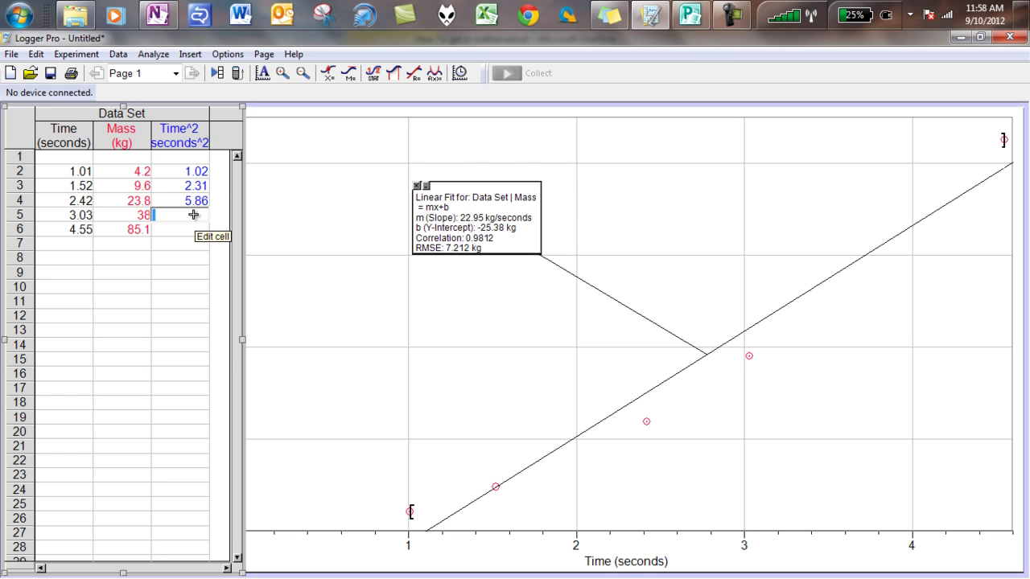
type("9.181")
key("Return")
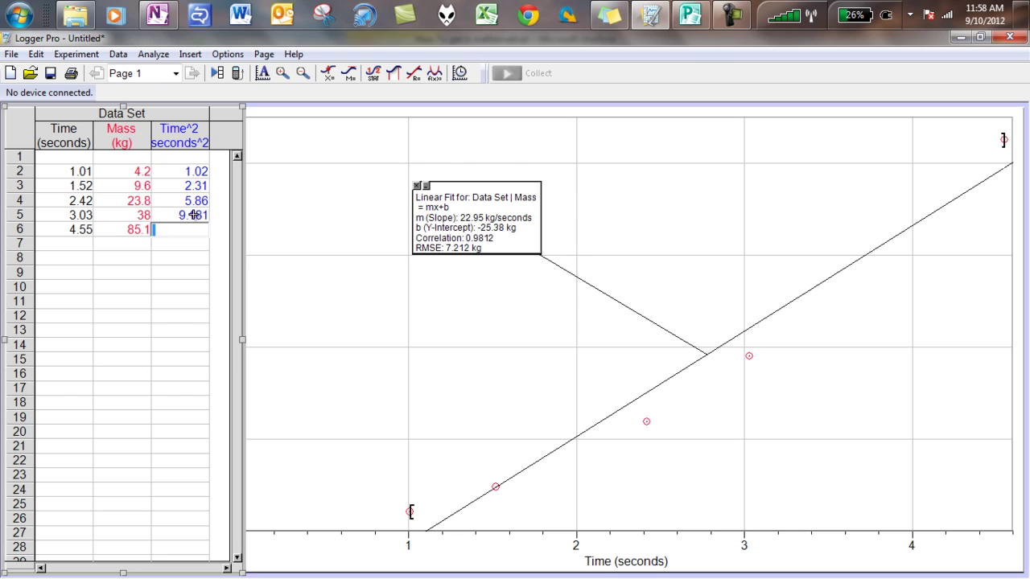
type("20.7")
left_click(116, 302)
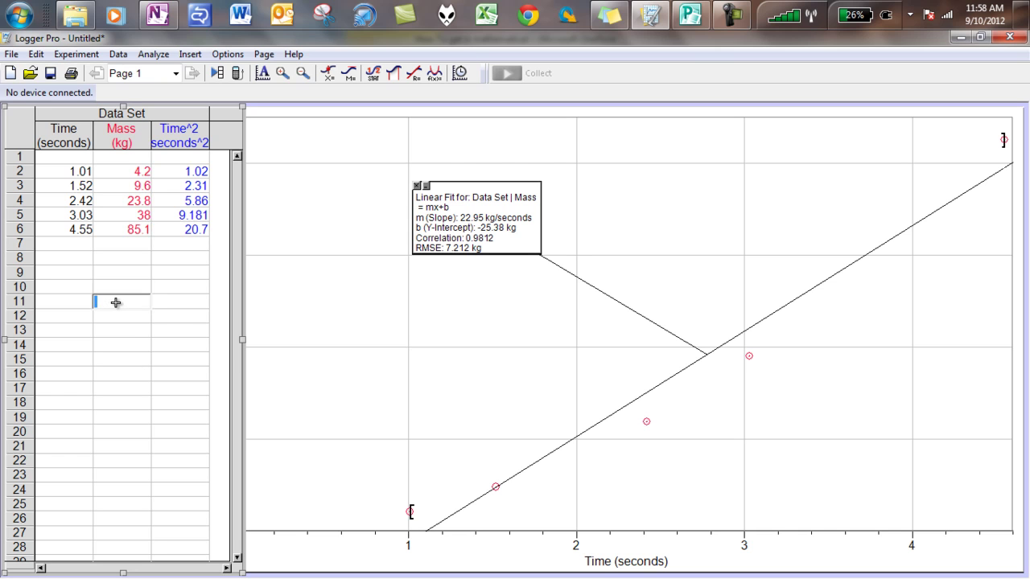
Insert a graph of Time^2 versus Time and drag it over the upper part of the main graph.
left_click(465, 347)
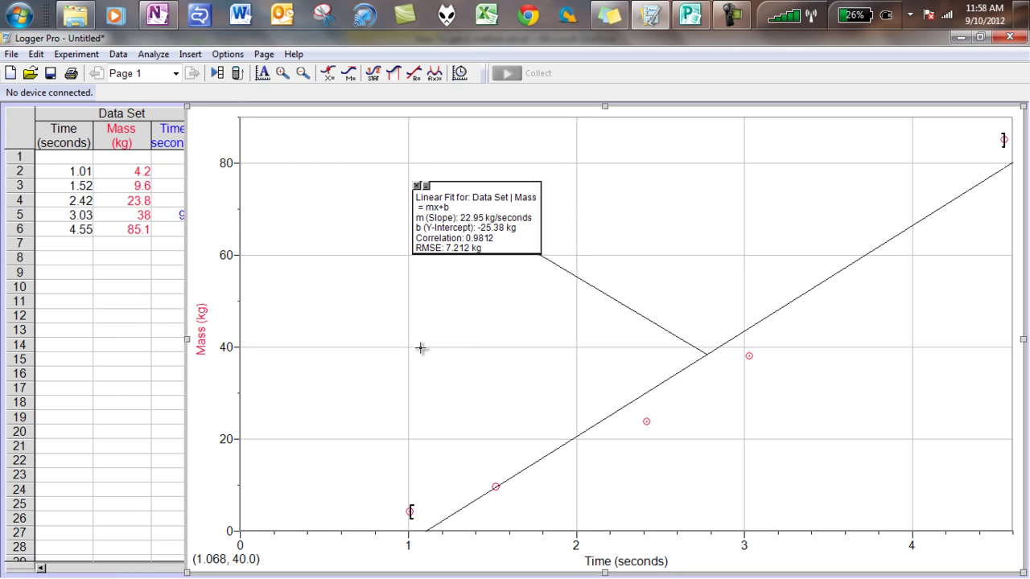
left_click_drag(186, 339, 237, 339)
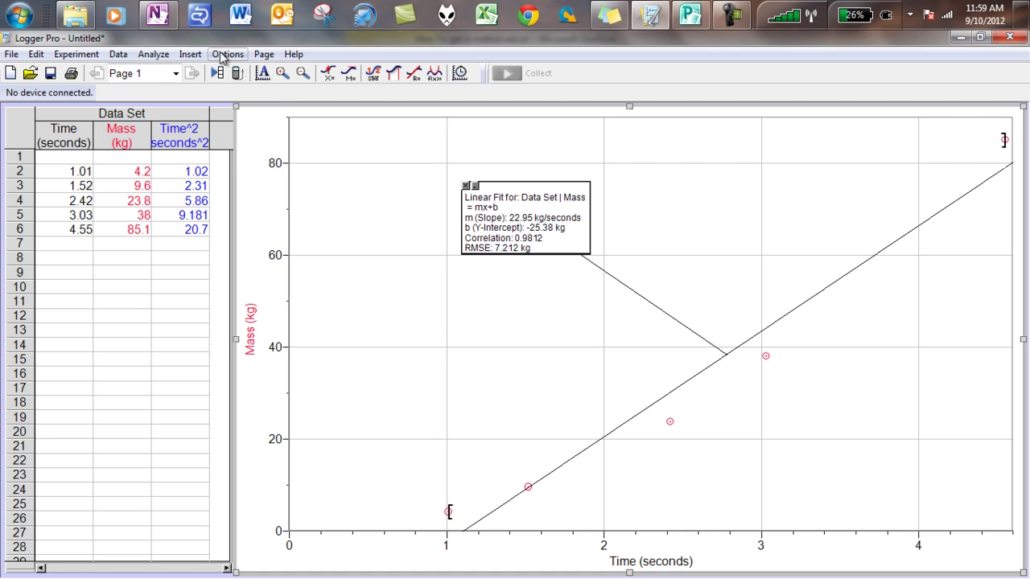
left_click(262, 54)
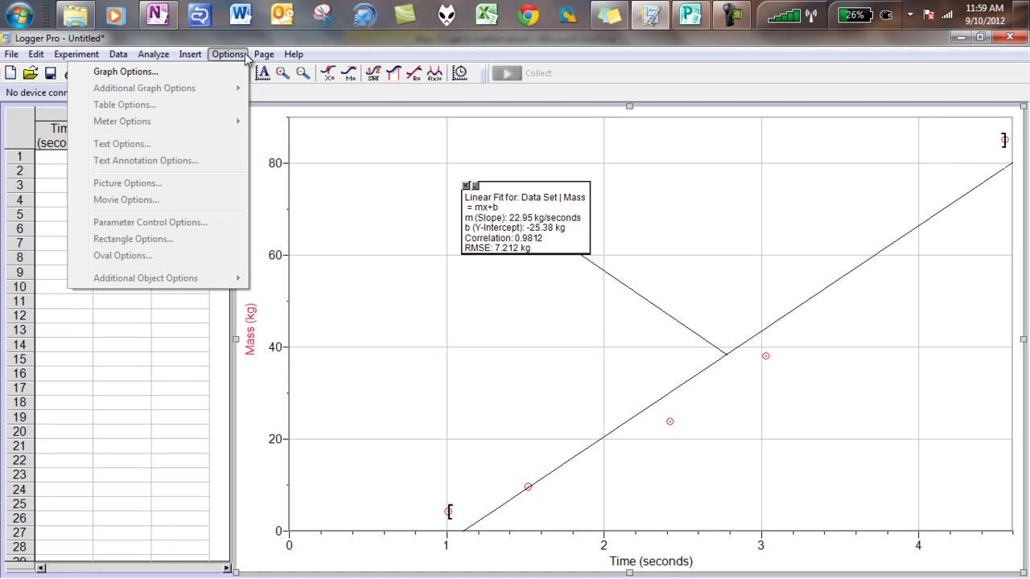
mouse_move(175, 55)
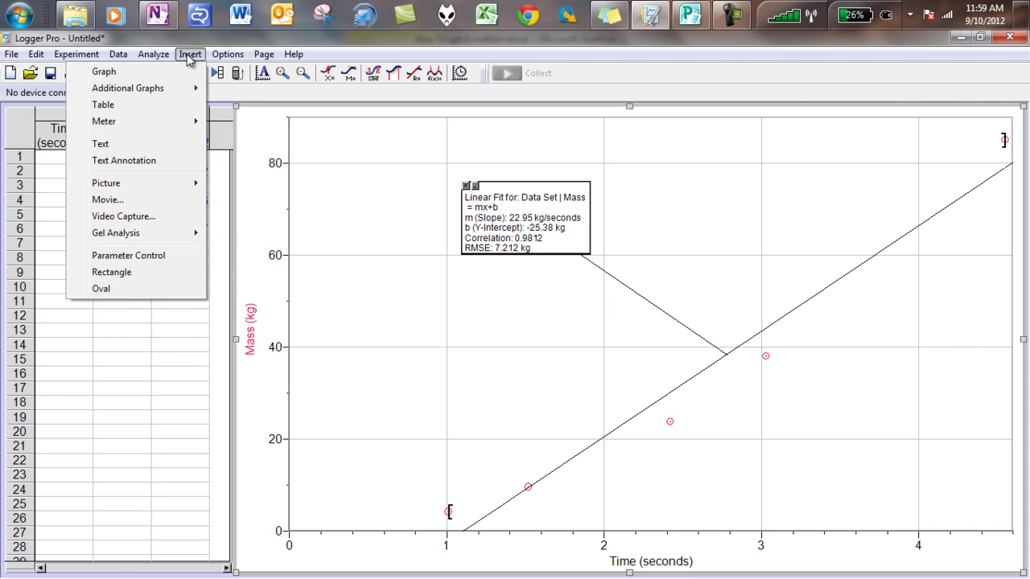
left_click(176, 73)
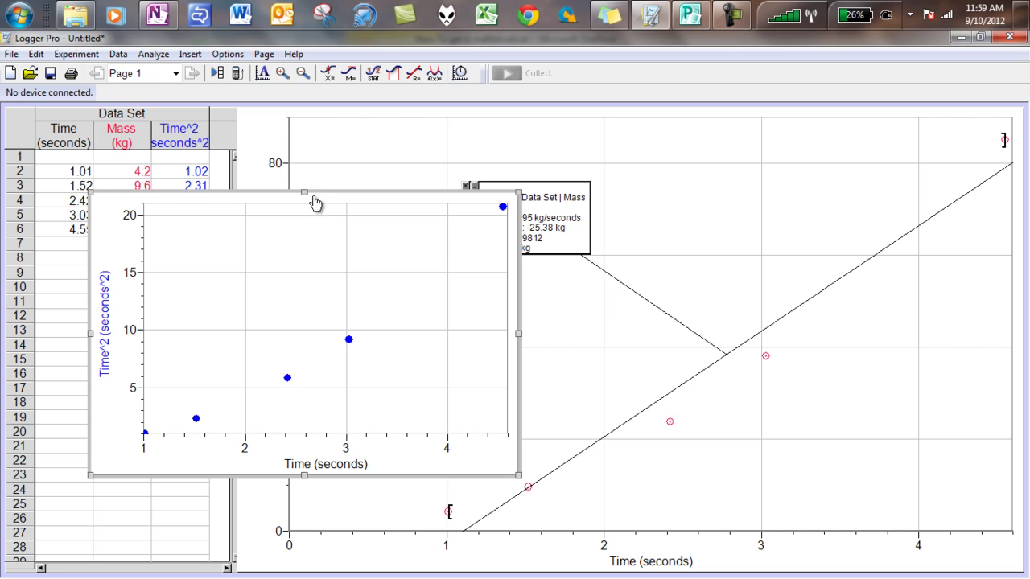
left_click_drag(325, 204, 596, 151)
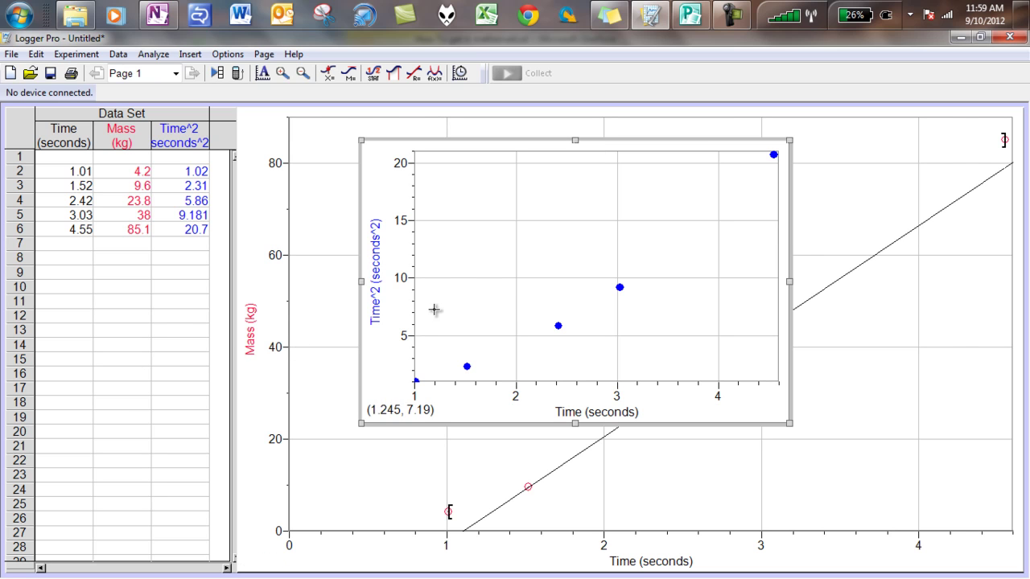
Plot Mass against Time^2 on the new inset graph.
left_click(380, 277)
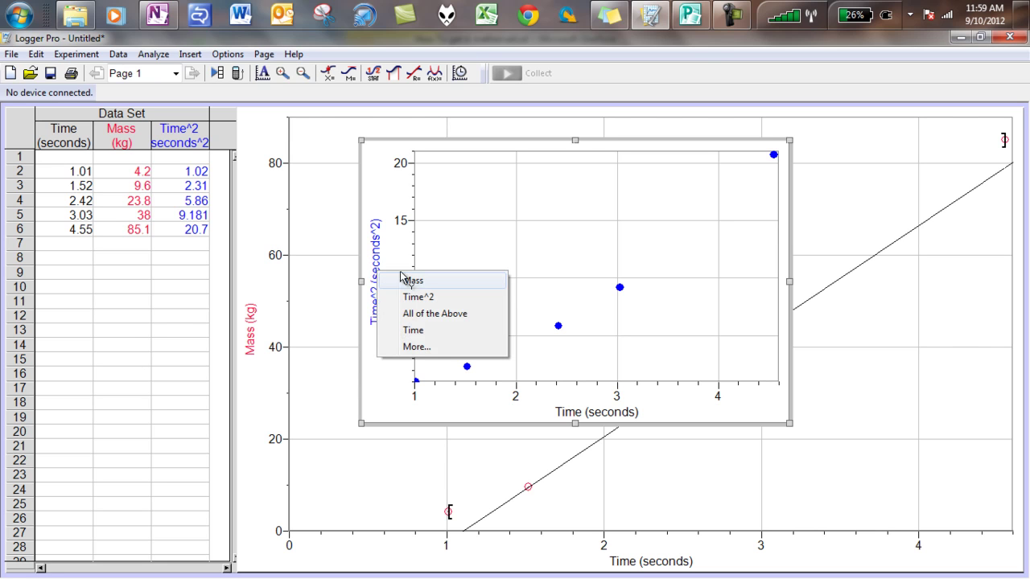
left_click(414, 281)
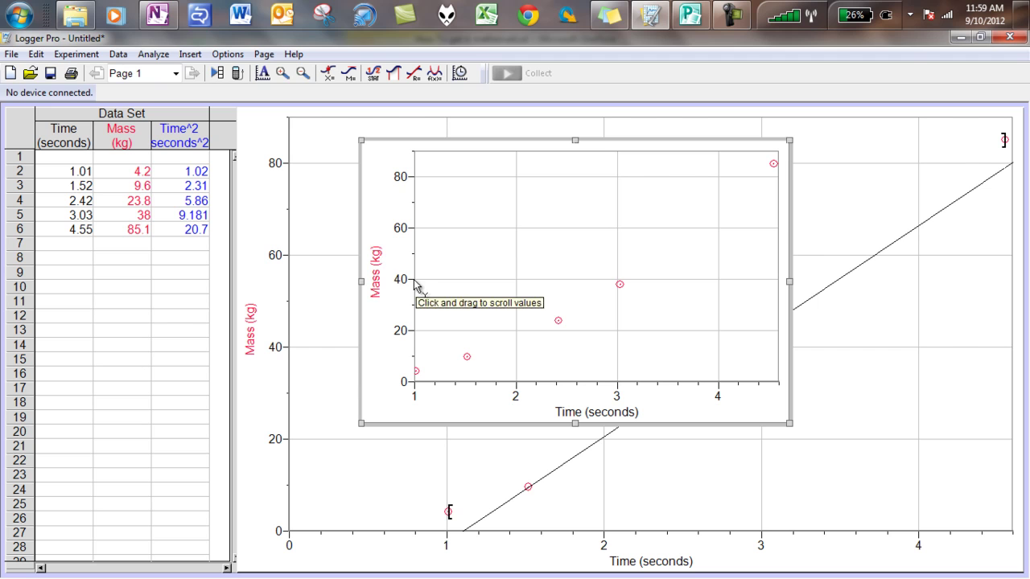
left_click(581, 416)
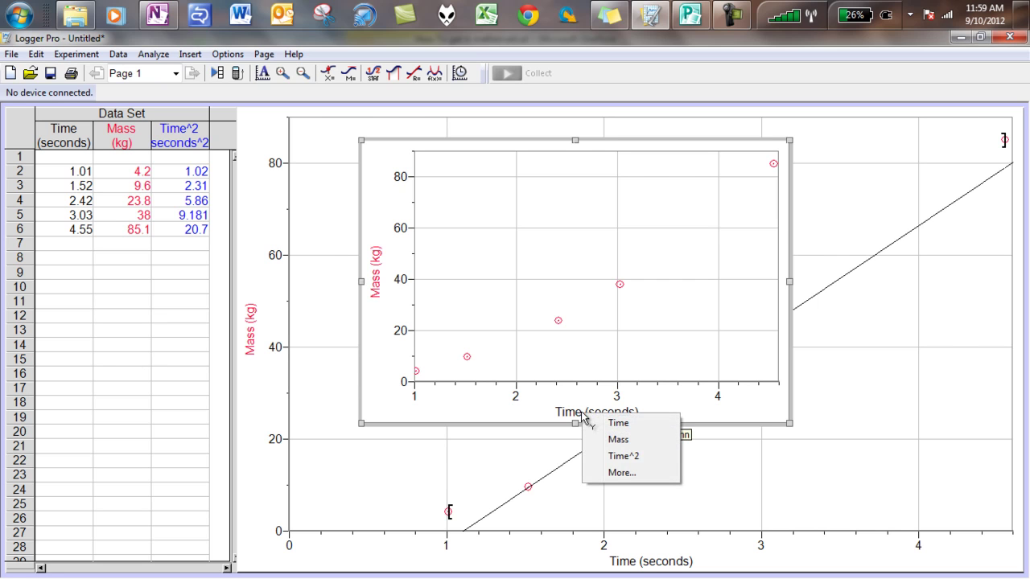
left_click(636, 460)
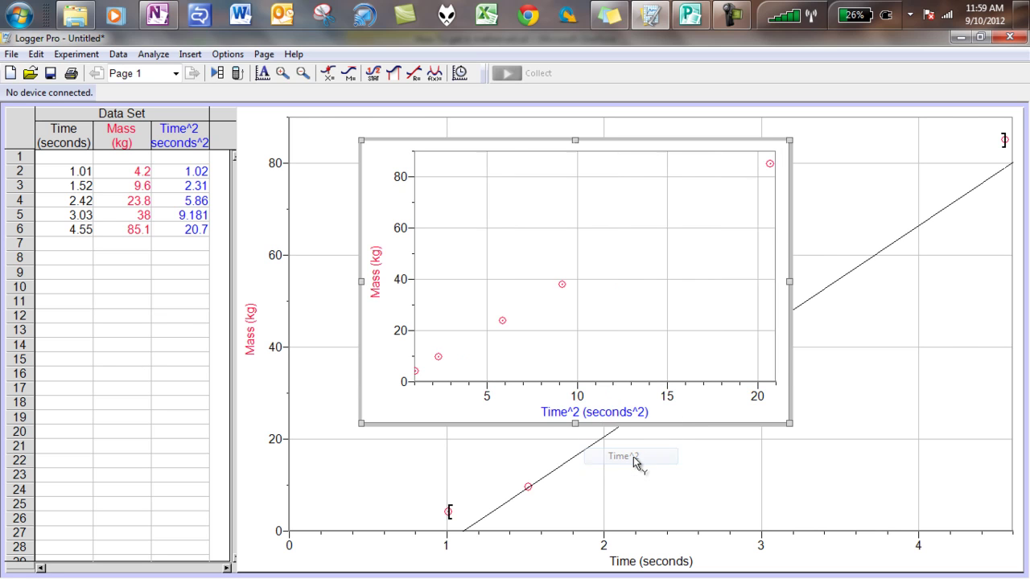
Rescale the inset graph from zero, add a linear fit boxed top-left, and return to OneNote.
right_click(532, 251)
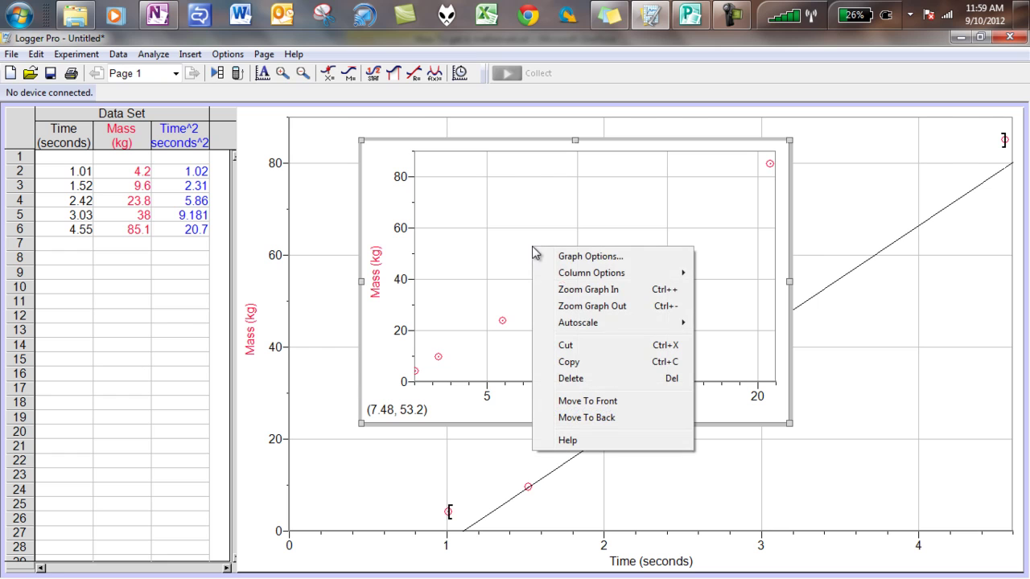
mouse_move(592, 324)
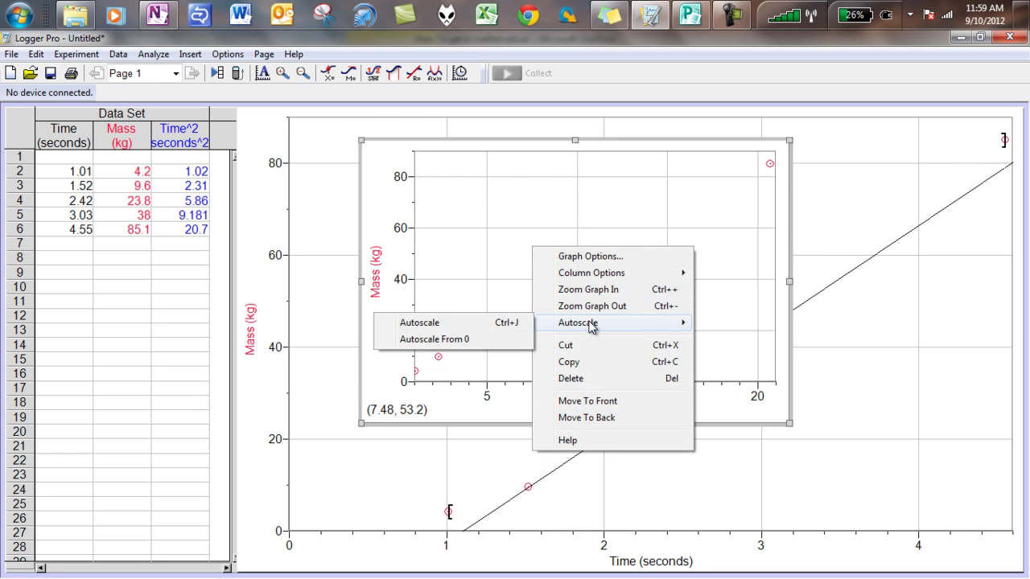
left_click(494, 339)
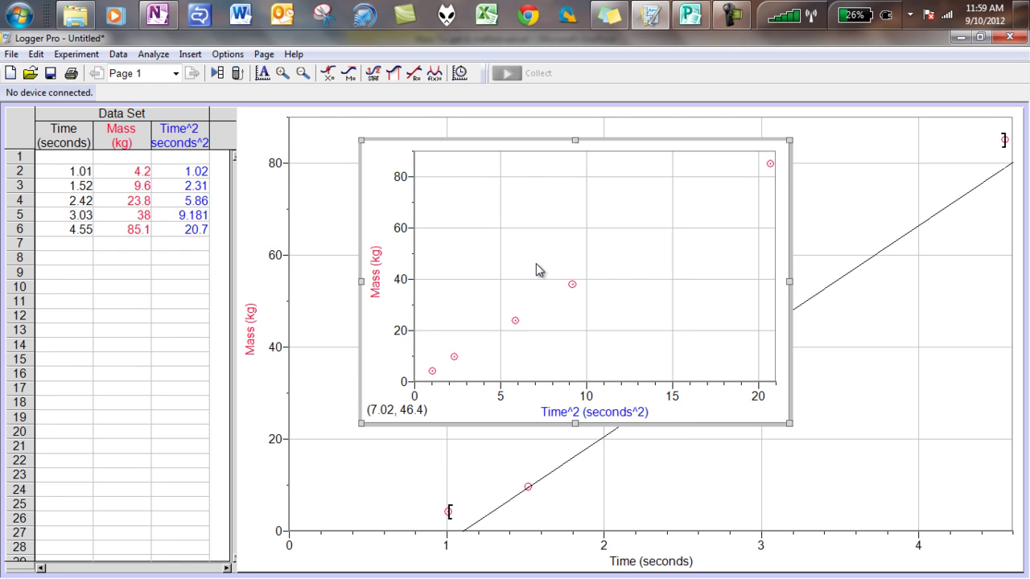
left_click(414, 74)
left_click_drag(563, 278, 558, 265)
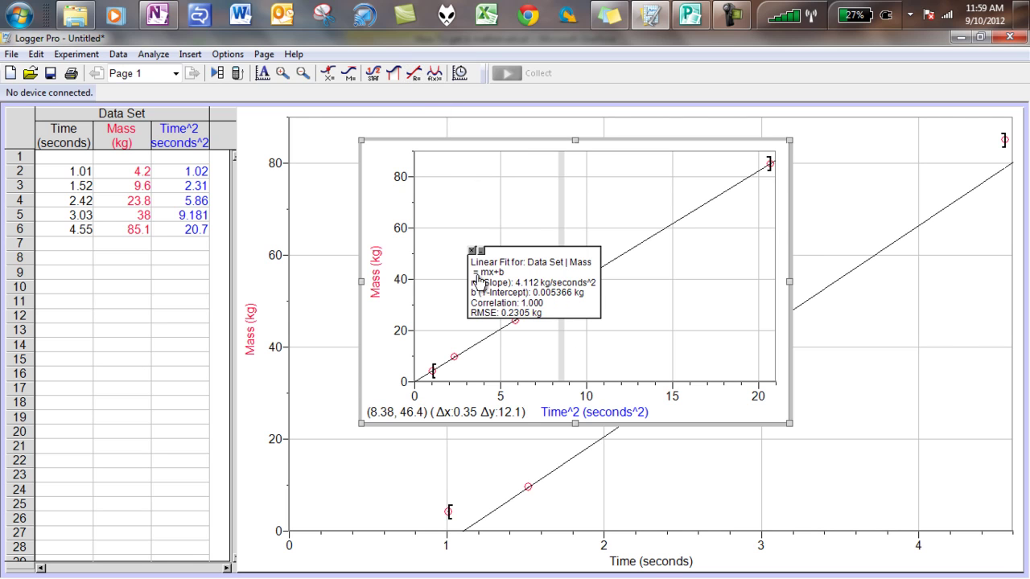
left_click_drag(478, 282, 469, 197)
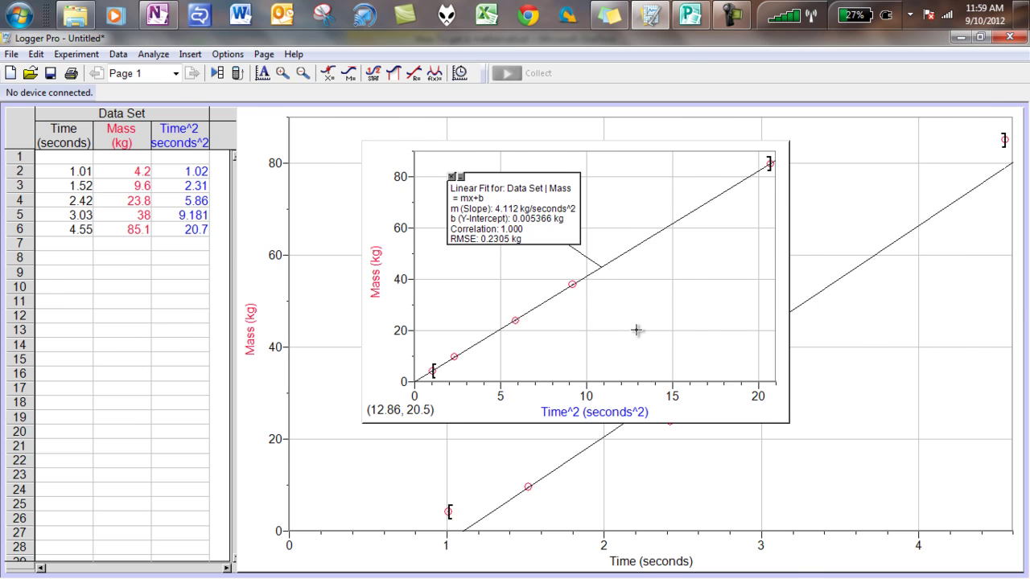
key("alt+Tab")
Draw new axes below the original graph, labelled TIME² (SEC²) and MASS (kg).
scroll(635, 408, "down", 2)
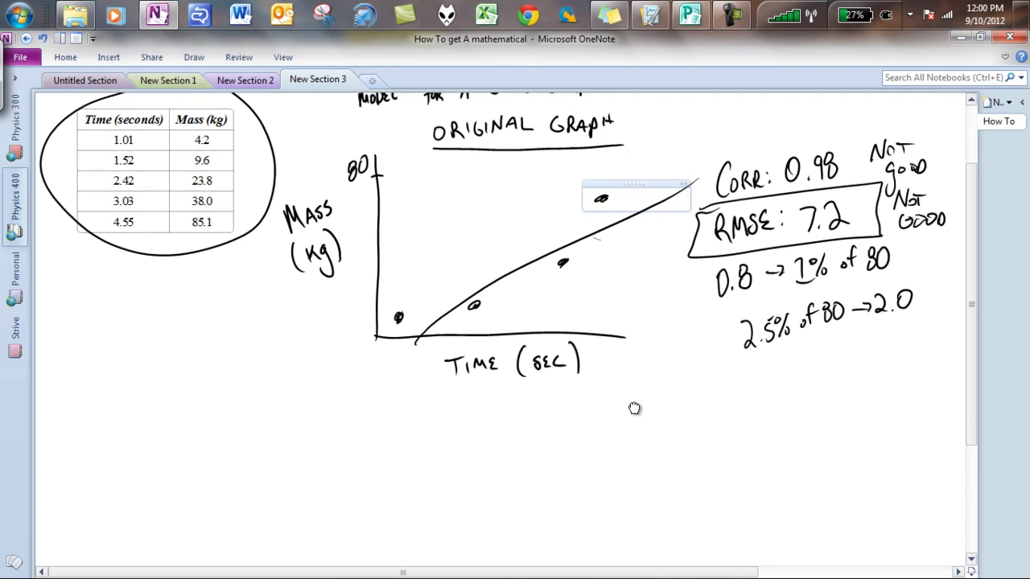
left_click_drag(635, 408, 570, 390)
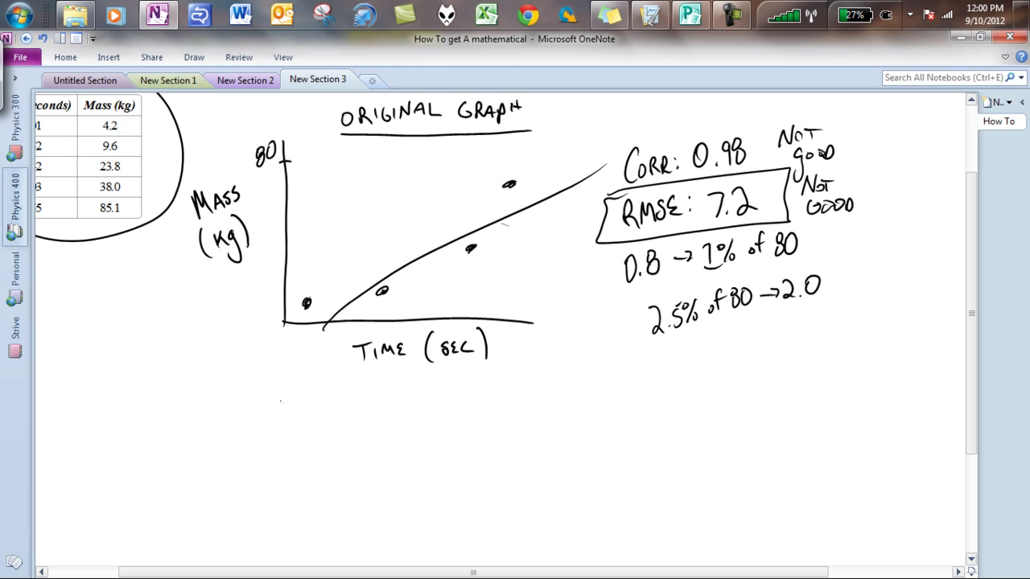
mouse_move(279, 421)
left_mouse_down()
mouse_move(285, 561)
mouse_move(423, 562)
left_mouse_up()
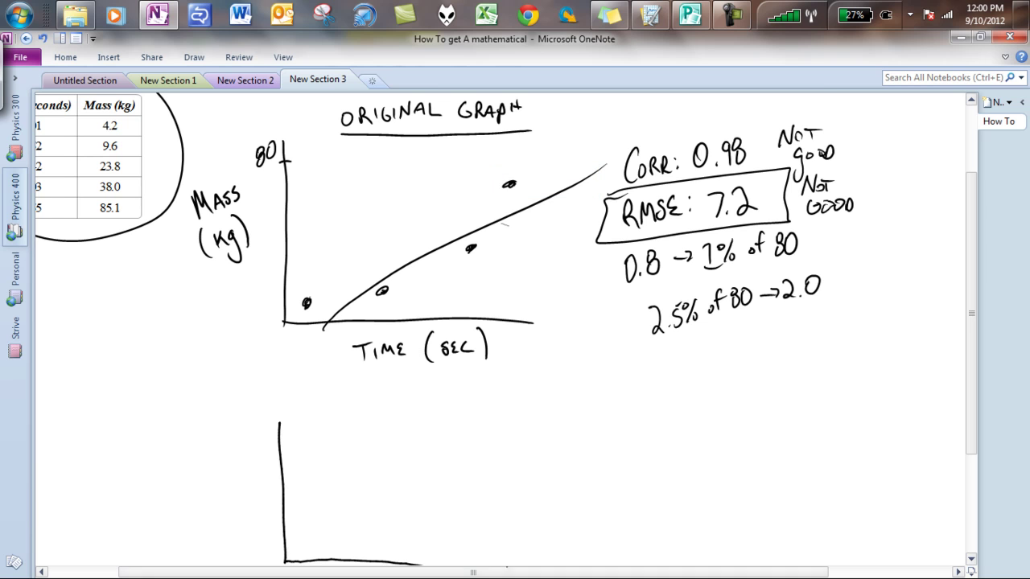
scroll(708, 427, "down", 3)
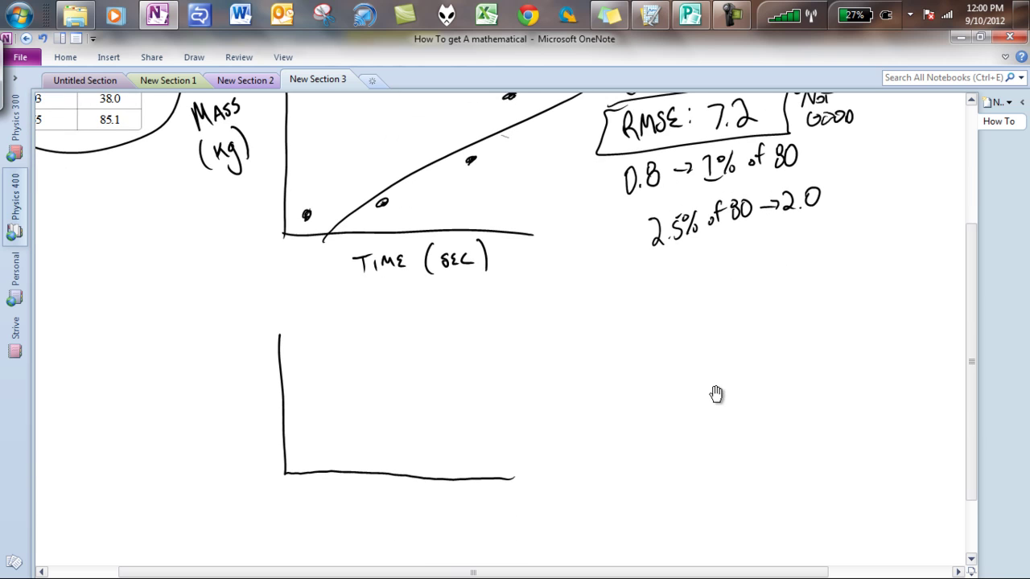
mouse_move(356, 489)
left_mouse_down()
mouse_move(357, 508)
mouse_move(368, 487)
left_mouse_up()
mouse_move(366, 497)
left_mouse_down()
mouse_move(429, 492)
mouse_move(438, 516)
mouse_move(448, 499)
mouse_move(474, 503)
mouse_move(484, 483)
mouse_move(488, 517)
left_mouse_up()
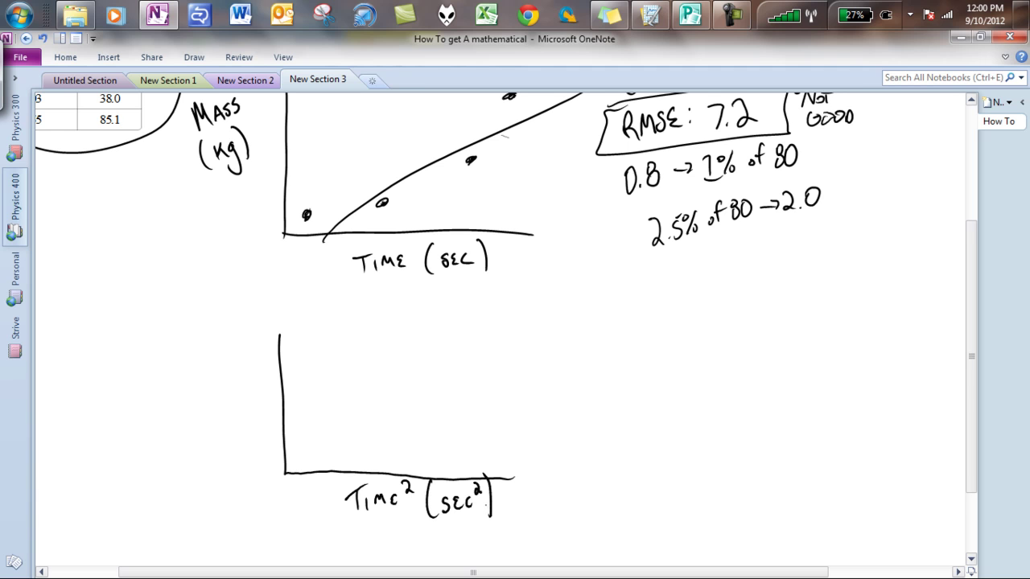
mouse_move(209, 389)
left_mouse_down()
mouse_move(215, 368)
mouse_move(223, 380)
mouse_move(249, 359)
mouse_move(227, 425)
left_mouse_up()
mouse_move(235, 400)
left_mouse_down()
mouse_move(231, 416)
mouse_move(247, 411)
mouse_move(249, 397)
mouse_move(250, 424)
left_mouse_up()
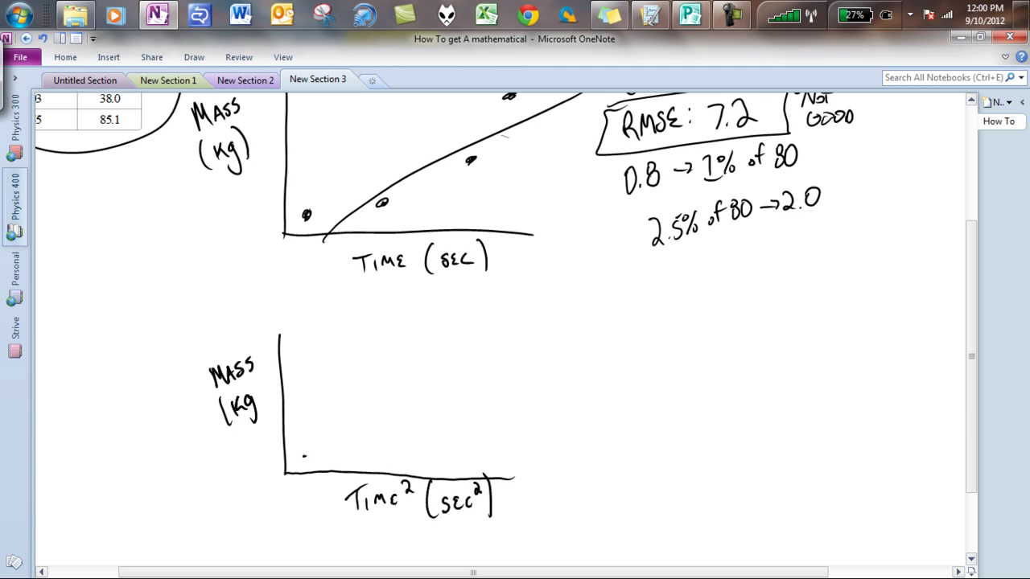
Mark data points on the new graph and draw a straight best-fit line through them.
left_click_drag(395, 409, 402, 402)
left_click(459, 379)
left_click_drag(285, 468, 546, 325)
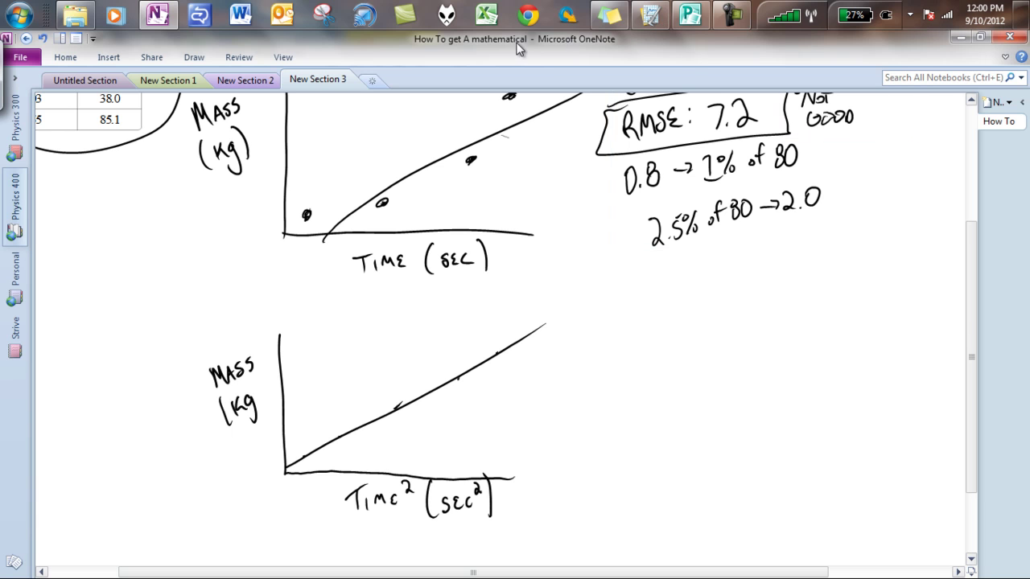
Dock Logger Pro on the right half and OneNote on the left, with both graphs visible.
left_click(650, 15)
double_click(597, 38)
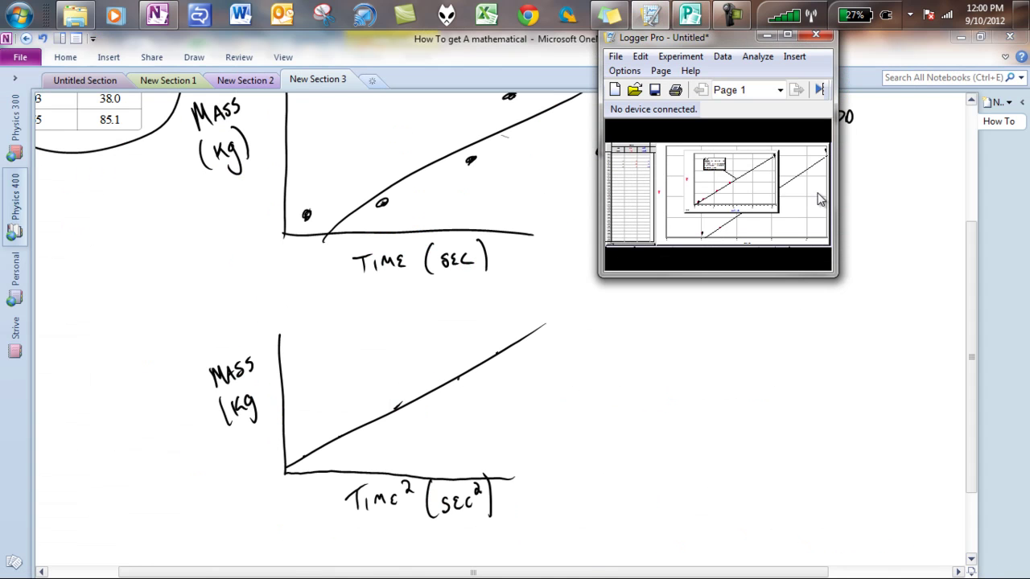
left_click_drag(725, 42, 1028, 314)
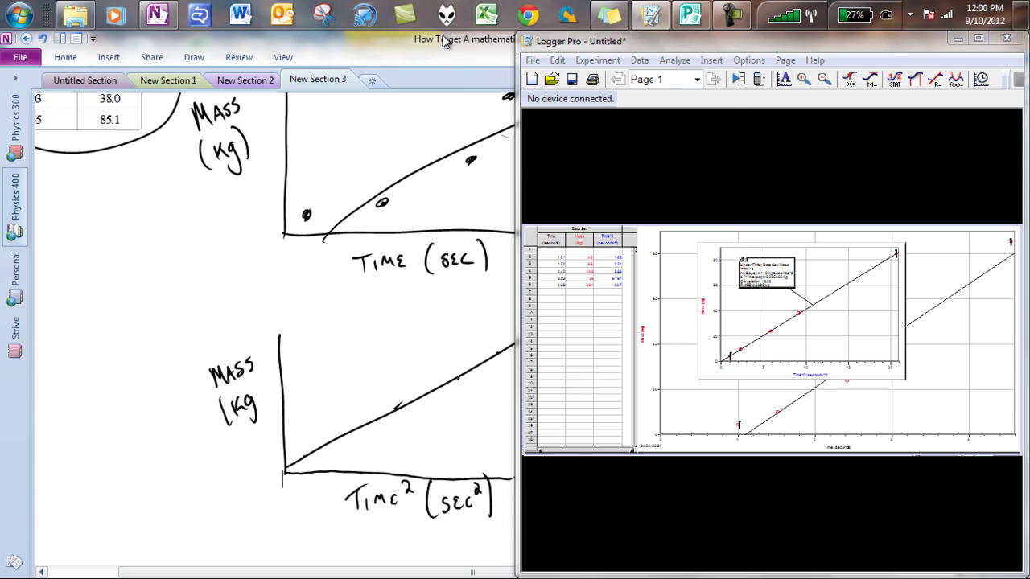
left_click_drag(425, 37, 0, 242)
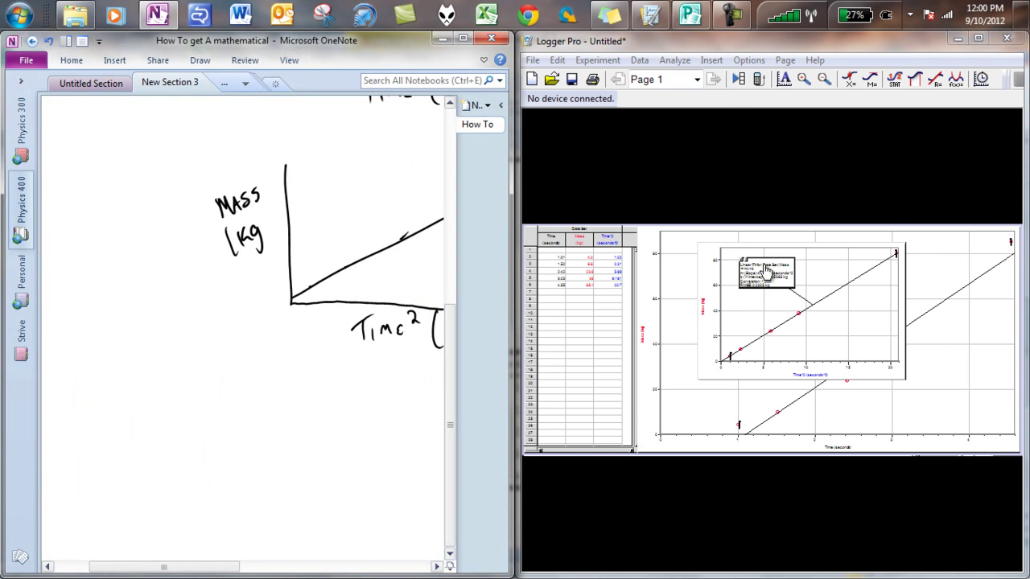
left_click(193, 437)
mouse_move(317, 444)
left_mouse_down()
mouse_move(258, 442)
mouse_move(139, 479)
left_mouse_up()
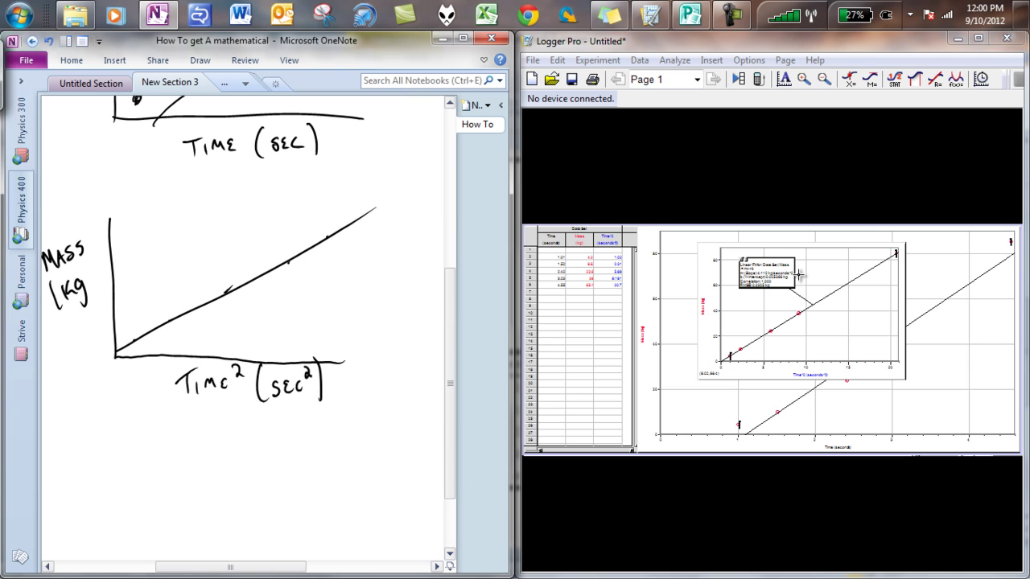
Enlarge the linear fit text to size 36 and move the fit box left over the graph.
double_click(782, 278)
left_click(716, 330)
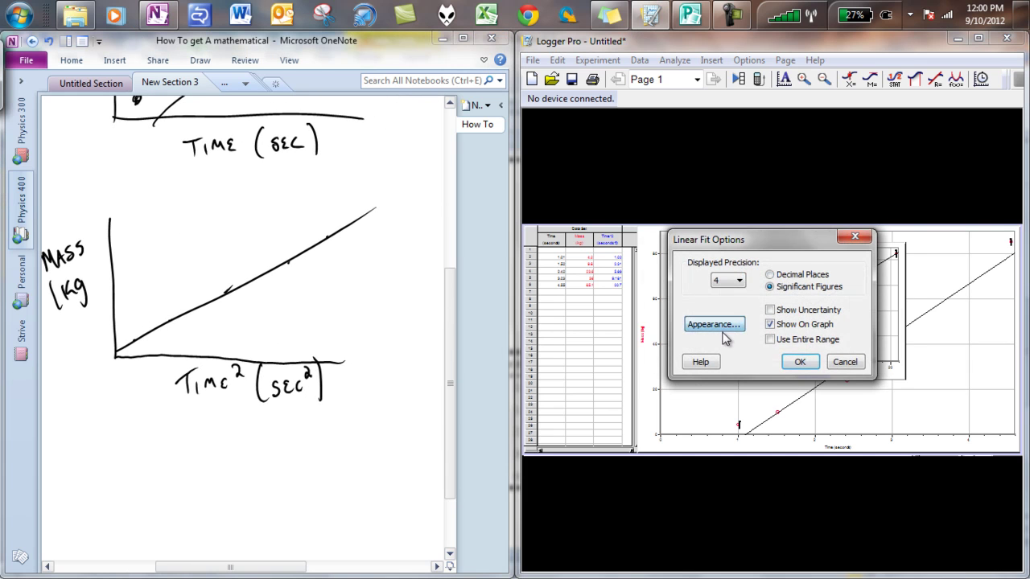
left_click(879, 282)
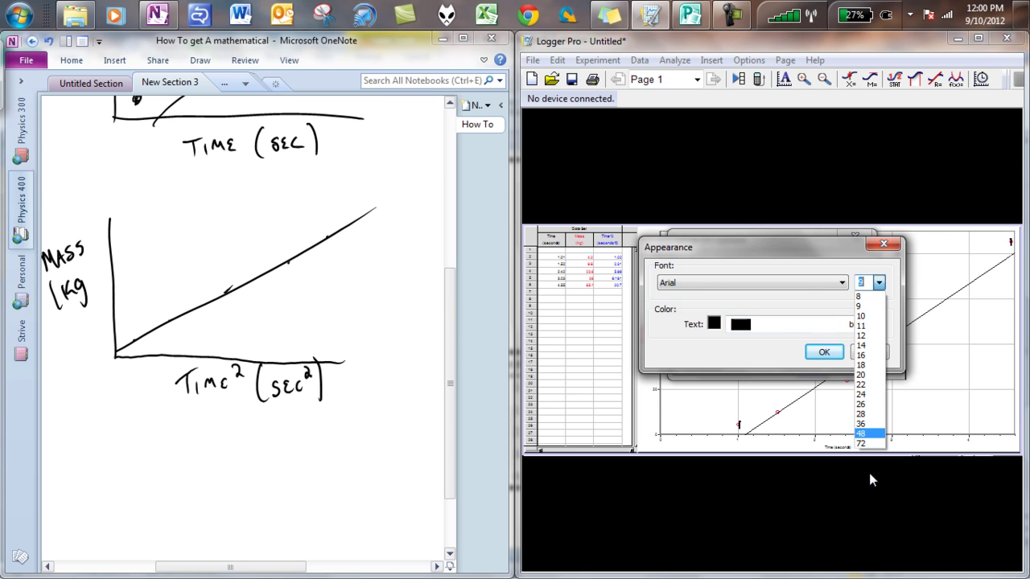
left_click(870, 425)
left_click(822, 351)
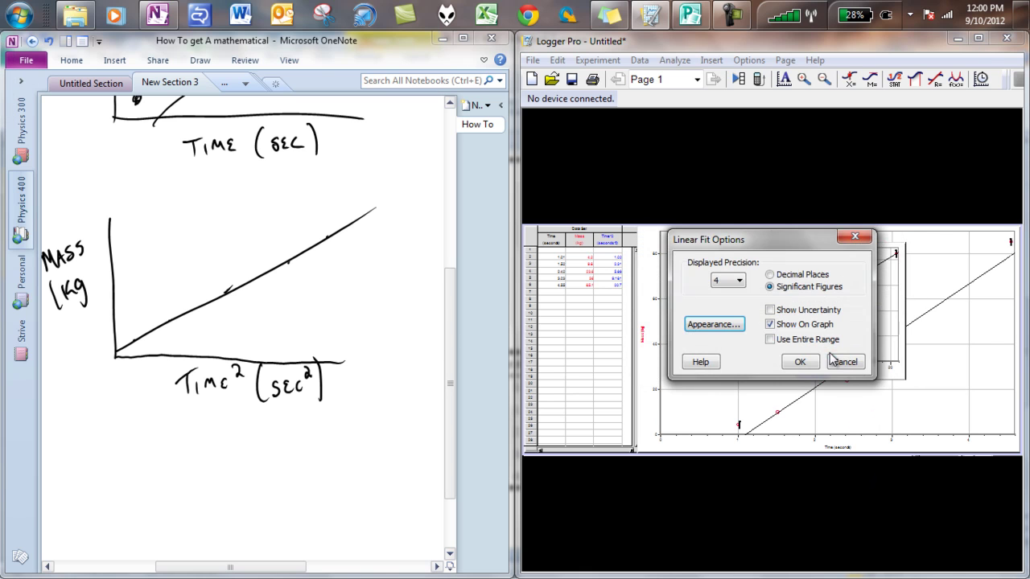
left_click(804, 362)
left_click_drag(880, 321, 790, 319)
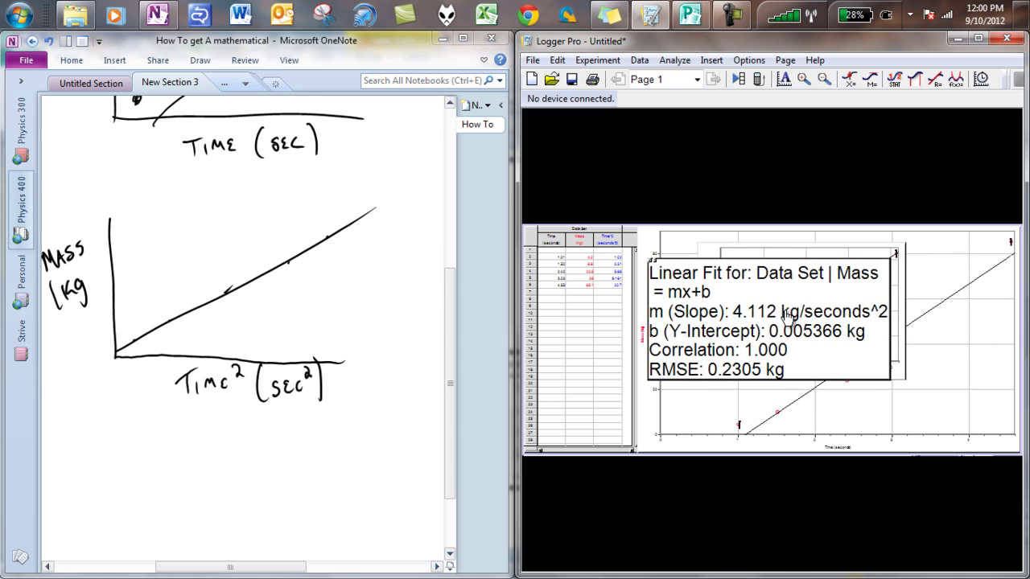
left_click(278, 480)
Handwrite m: 4.112 kg/sec² beside the second graph.
scroll(277, 481, "up", 1)
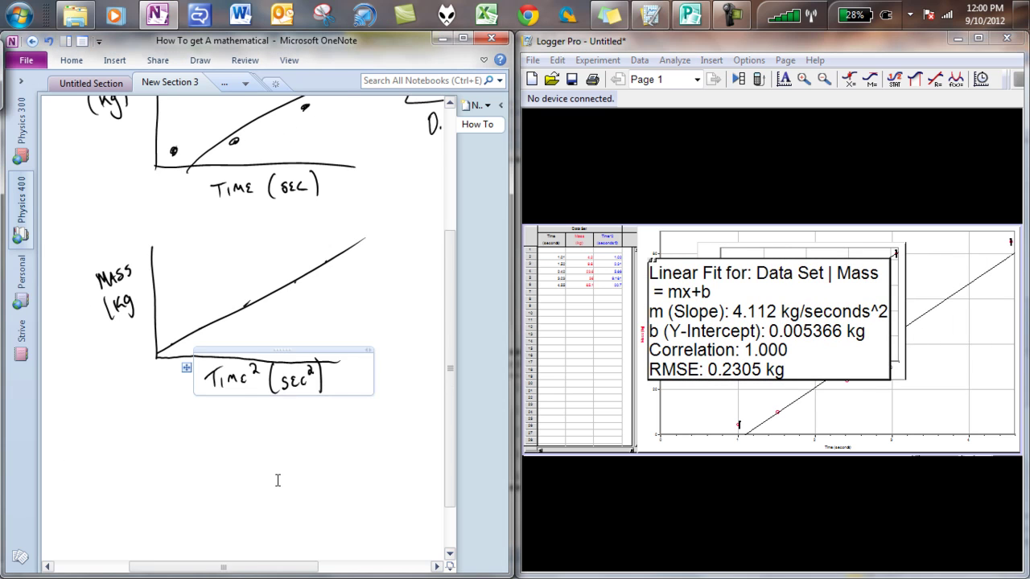
scroll(292, 460, "down", 1)
scroll(292, 459, "right", 3)
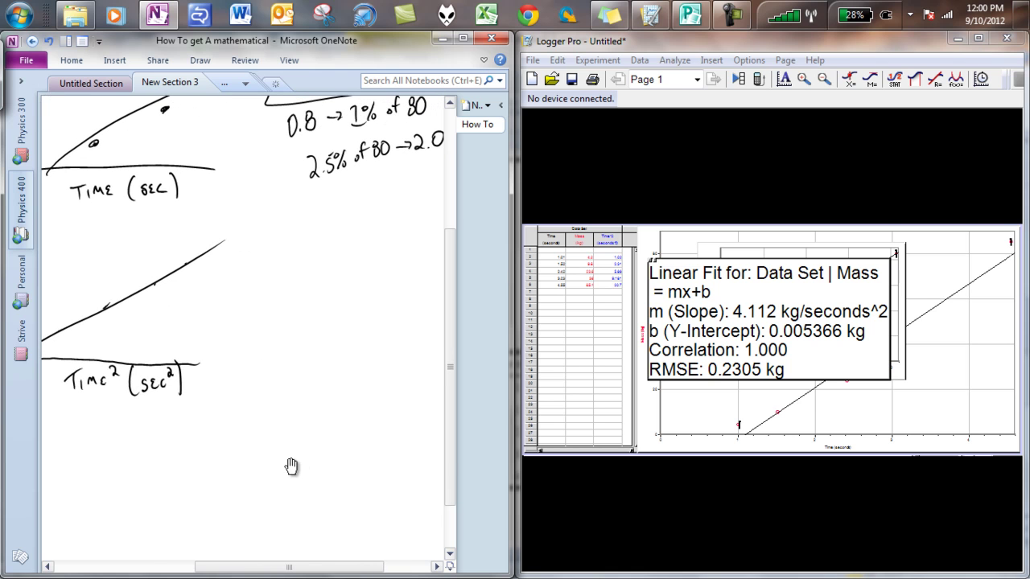
mouse_move(252, 283)
left_mouse_down()
mouse_move(287, 259)
mouse_move(308, 272)
mouse_move(325, 261)
mouse_move(315, 254)
mouse_move(326, 277)
left_mouse_up()
left_click(272, 274)
left_click(306, 279)
mouse_move(331, 256)
left_mouse_down()
mouse_move(343, 273)
mouse_move(360, 255)
left_mouse_up()
mouse_move(368, 238)
left_mouse_down()
mouse_move(374, 263)
mouse_move(389, 255)
mouse_move(355, 277)
mouse_move(389, 266)
left_mouse_up()
Write b: 0.005 kg and CORR: 1.0 below the slope.
mouse_move(253, 298)
left_mouse_down()
mouse_move(253, 325)
mouse_move(291, 300)
left_mouse_up()
mouse_move(308, 315)
left_mouse_down()
mouse_move(337, 301)
mouse_move(346, 316)
left_mouse_up()
mouse_move(352, 296)
left_mouse_down()
mouse_move(371, 294)
mouse_move(379, 322)
left_mouse_up()
left_click_drag(389, 308, 378, 330)
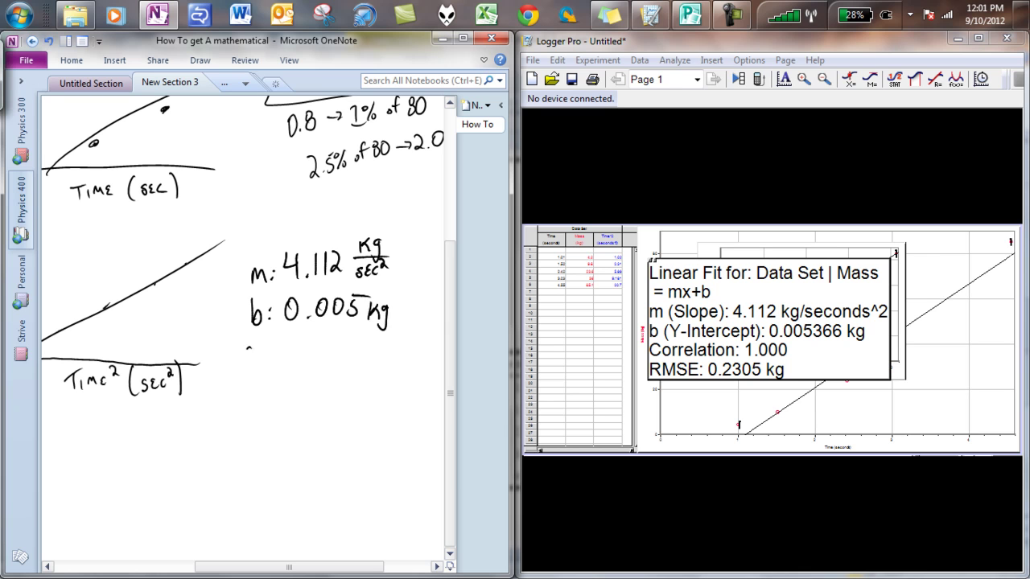
left_click_drag(253, 351, 253, 368)
mouse_move(259, 357)
left_mouse_down()
mouse_move(276, 367)
mouse_move(294, 357)
left_mouse_up()
left_click_drag(293, 364, 324, 361)
left_click_drag(326, 360, 346, 344)
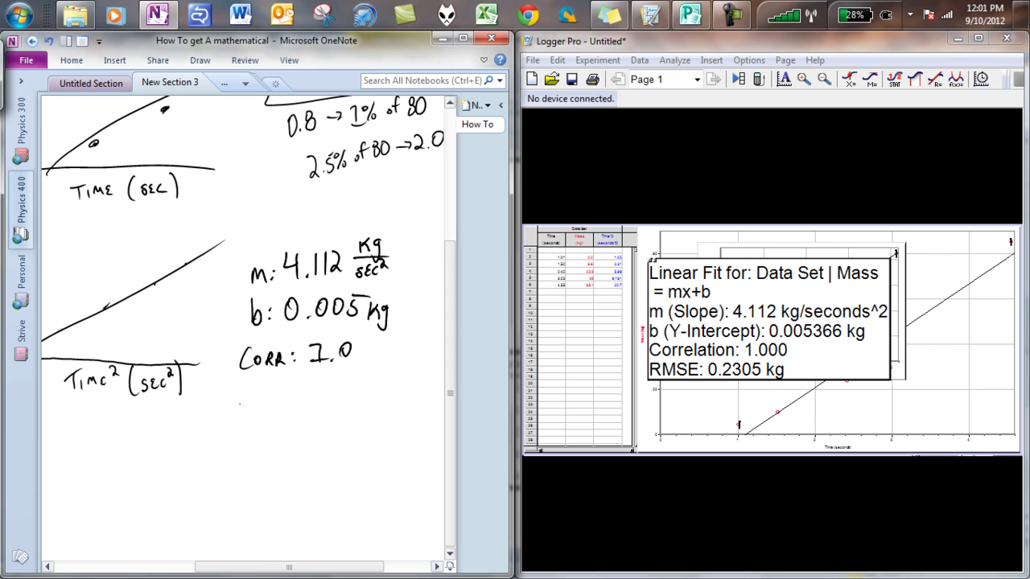
Write RMSE: 0.23 under the correlation.
left_click_drag(239, 389, 239, 410)
mouse_move(240, 388)
left_mouse_down()
mouse_move(275, 389)
mouse_move(273, 409)
mouse_move(308, 384)
left_mouse_up()
left_click_drag(308, 393, 322, 380)
left_click_drag(332, 396, 359, 390)
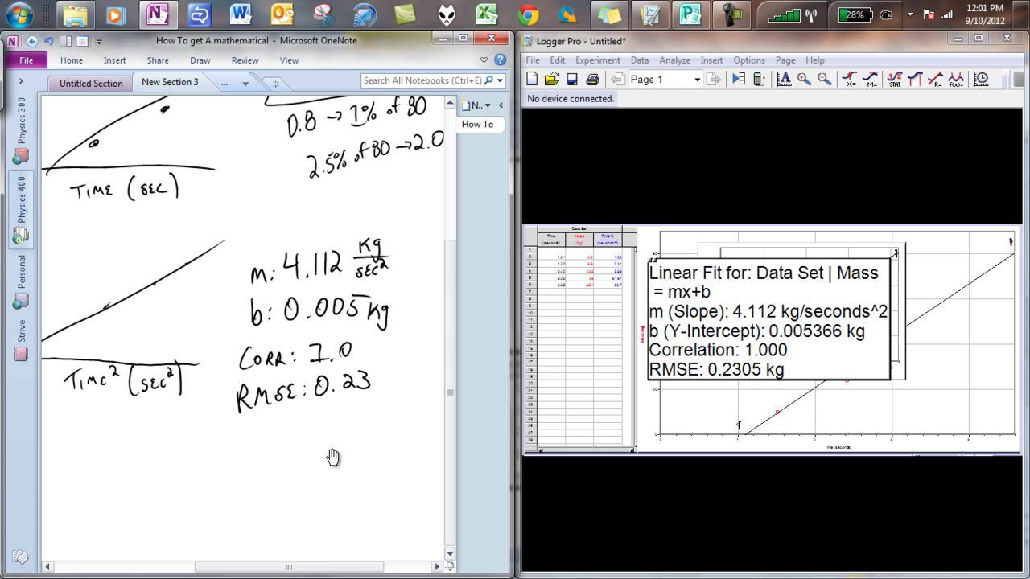
Add a tick labelled 80 to the new graph's vertical axis.
scroll(351, 483, "left", 3)
scroll(352, 483, "up", 1)
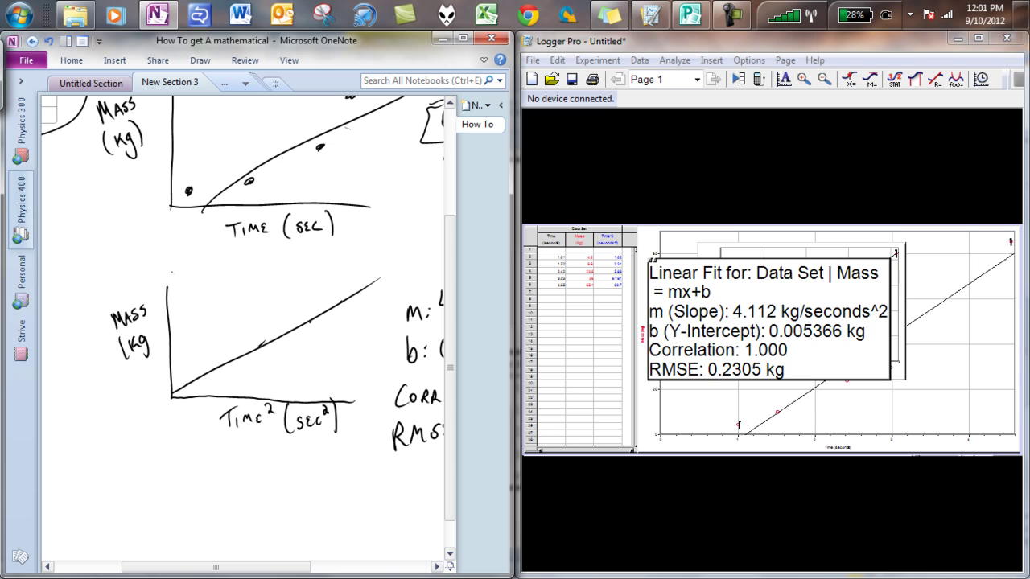
mouse_move(168, 264)
left_mouse_down()
mouse_move(168, 296)
mouse_move(168, 278)
mouse_move(148, 268)
mouse_move(144, 282)
mouse_move(147, 269)
left_mouse_up()
mouse_move(157, 263)
left_mouse_down()
mouse_move(154, 275)
mouse_move(160, 264)
left_mouse_up()
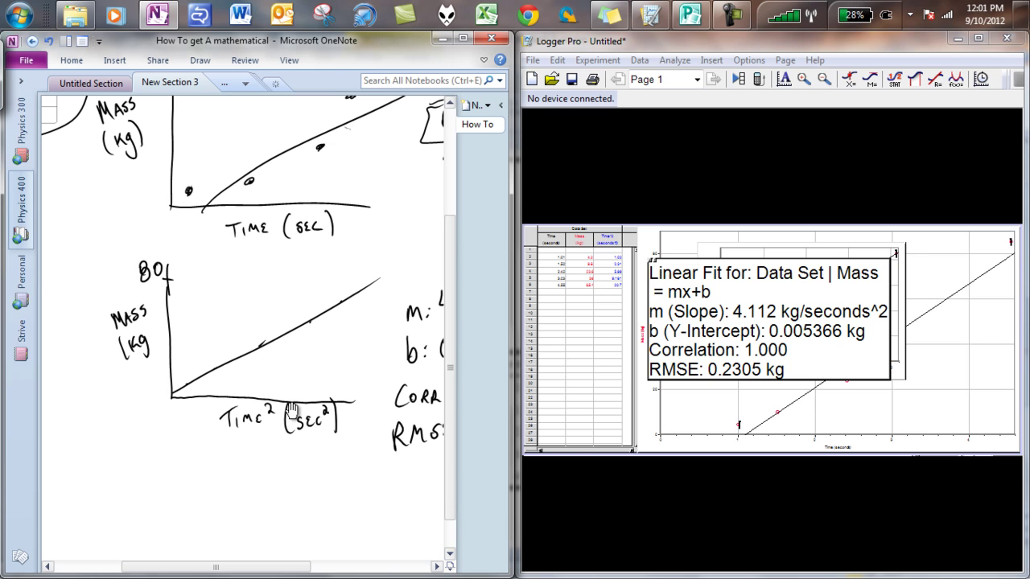
scroll(302, 423, "right", 2)
scroll(302, 423, "down", 1)
scroll(299, 444, "down", 2)
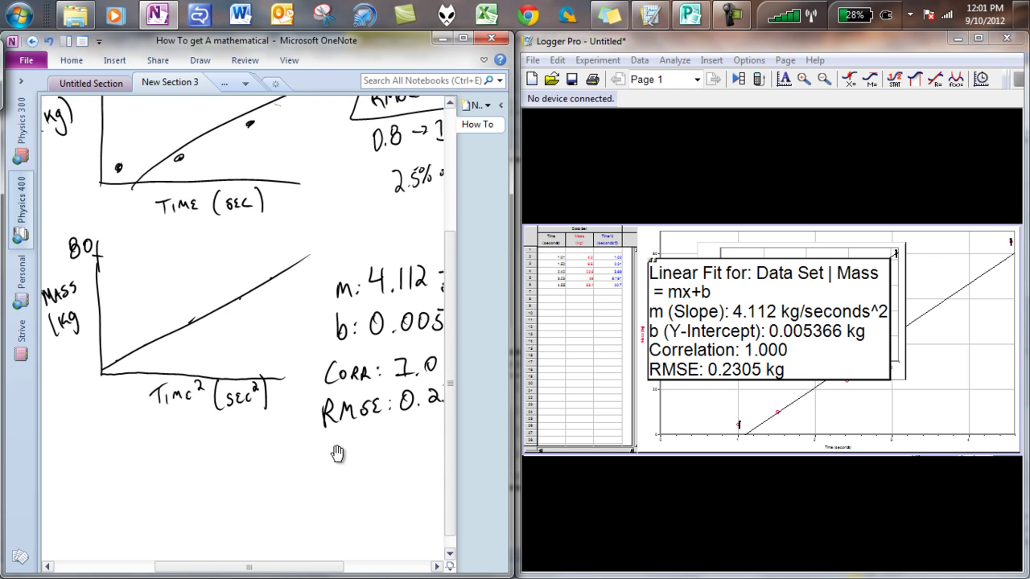
Minimize Logger Pro, maximize OneNote, and box the 2.5% of 80 → 2.0 line.
left_click(957, 38)
left_click(464, 38)
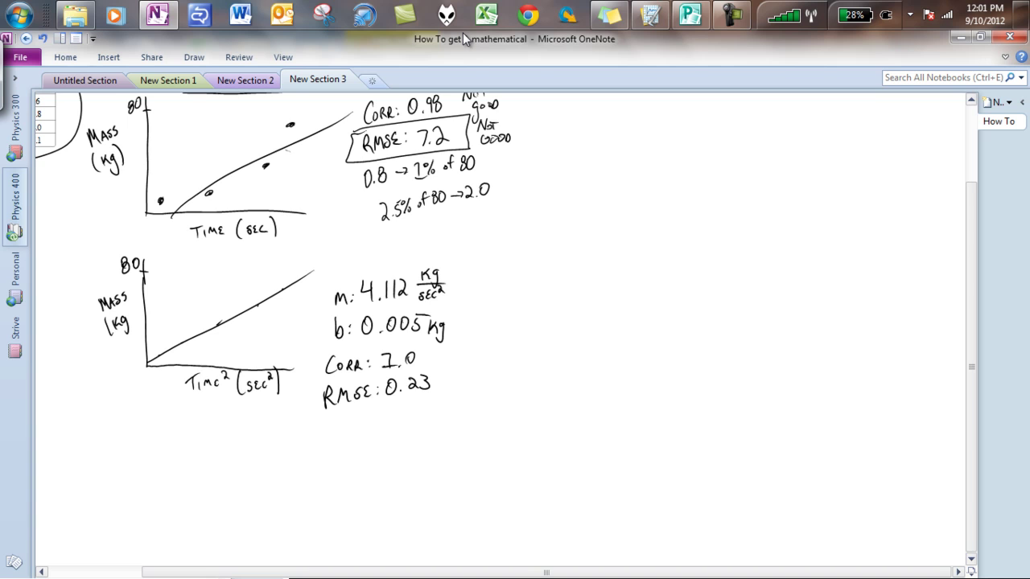
left_click_drag(515, 292, 635, 395)
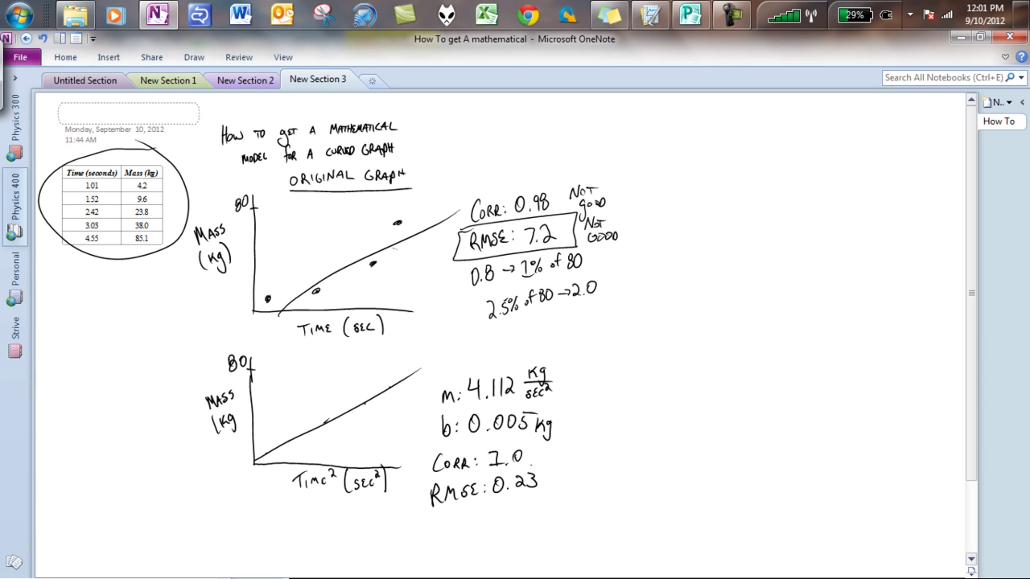
mouse_move(570, 300)
left_mouse_down()
mouse_move(600, 300)
mouse_move(595, 272)
mouse_move(460, 330)
mouse_move(615, 298)
left_mouse_up()
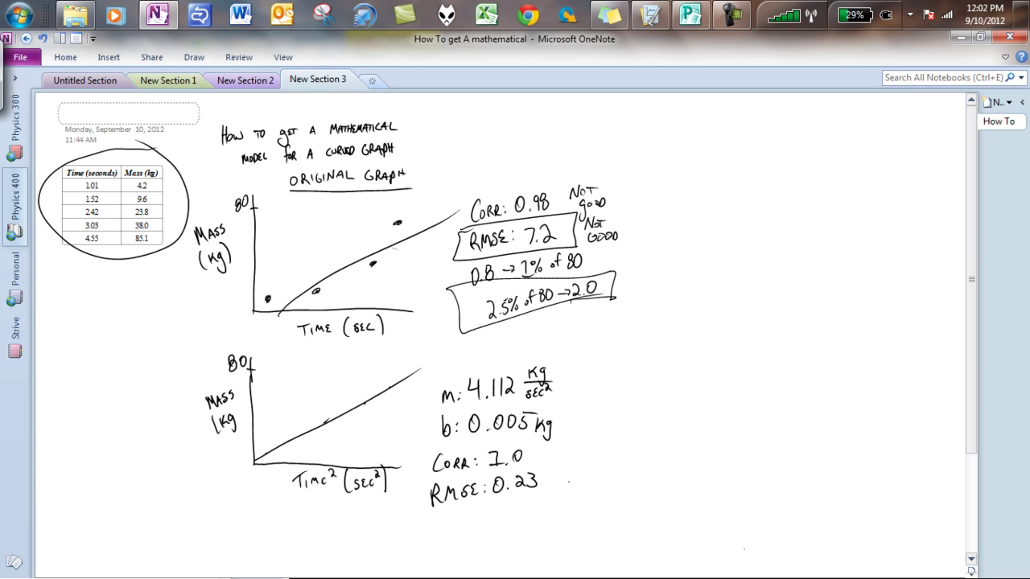
Write O.K. beside RMSE 0.23 and beside Corr 1.0.
left_click_drag(576, 469, 607, 485)
left_click(587, 483)
left_click(611, 480)
left_click_drag(570, 439, 588, 457)
left_click_drag(597, 435, 602, 455)
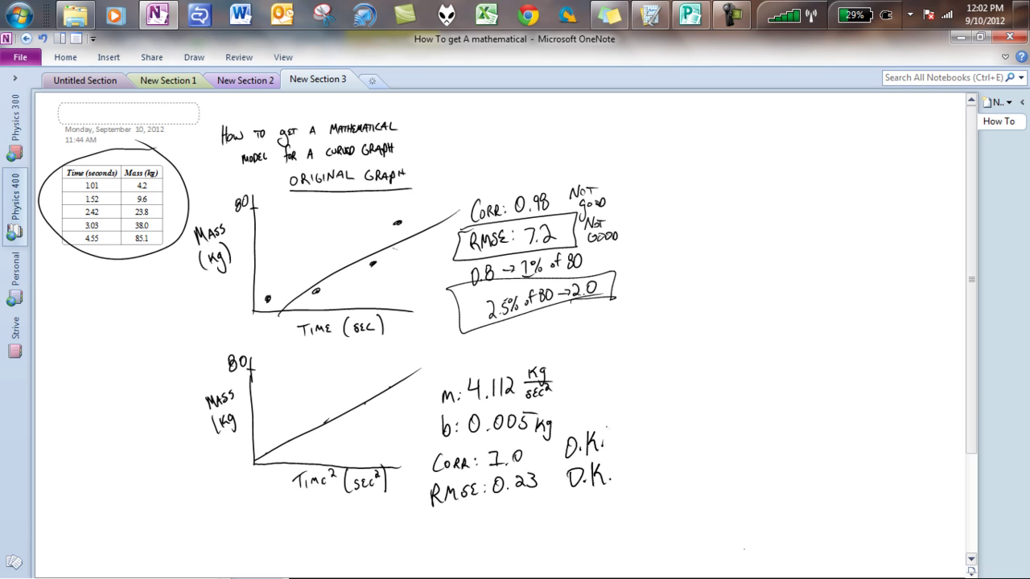
Draw an arrow mark to the left of the second graph.
left_click_drag(127, 398, 164, 425)
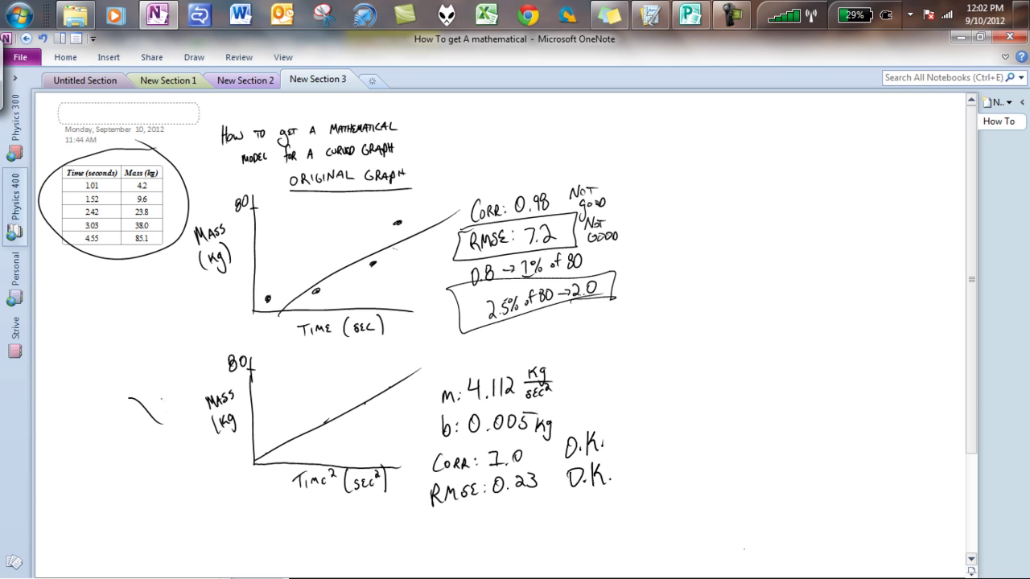
mouse_move(157, 387)
left_mouse_down()
mouse_move(124, 426)
mouse_move(137, 434)
left_mouse_up()
left_click_drag(124, 407, 170, 394)
left_click_drag(686, 448, 628, 424)
Handwrite the equation y = mx + b.
left_click_drag(599, 302, 610, 311)
mouse_move(614, 298)
left_mouse_down()
mouse_move(610, 329)
mouse_move(641, 305)
left_mouse_up()
mouse_move(654, 307)
left_mouse_down()
mouse_move(659, 297)
mouse_move(696, 306)
mouse_move(686, 307)
left_mouse_up()
mouse_move(715, 290)
left_mouse_down()
mouse_move(716, 306)
mouse_move(746, 307)
left_mouse_up()
left_click_drag(746, 296, 753, 307)
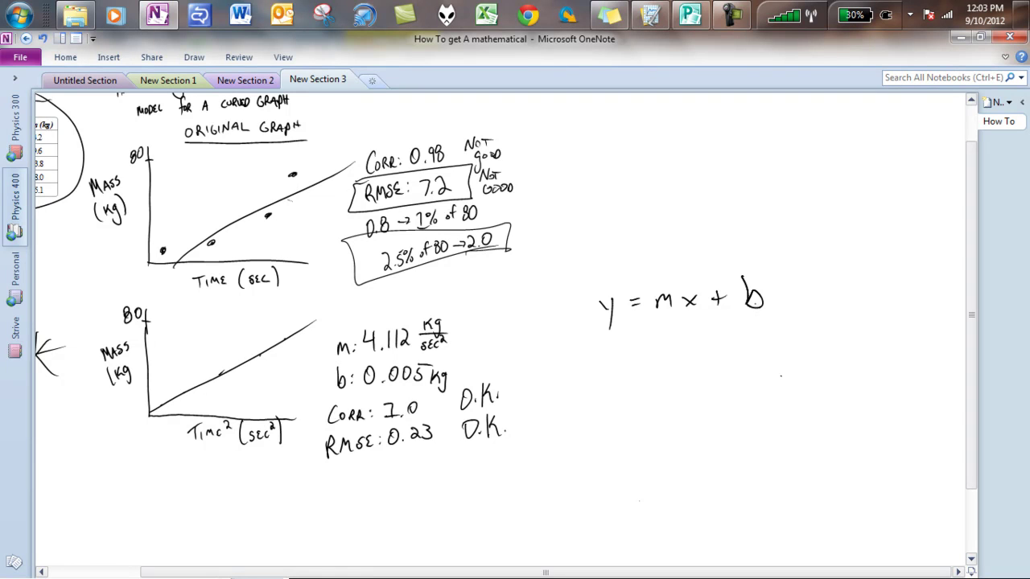
Connect y = mx + b to the time-squared graph and begin writing MASS =.
mouse_move(598, 299)
left_mouse_down()
mouse_move(423, 277)
mouse_move(143, 287)
mouse_move(108, 330)
mouse_move(120, 316)
left_mouse_up()
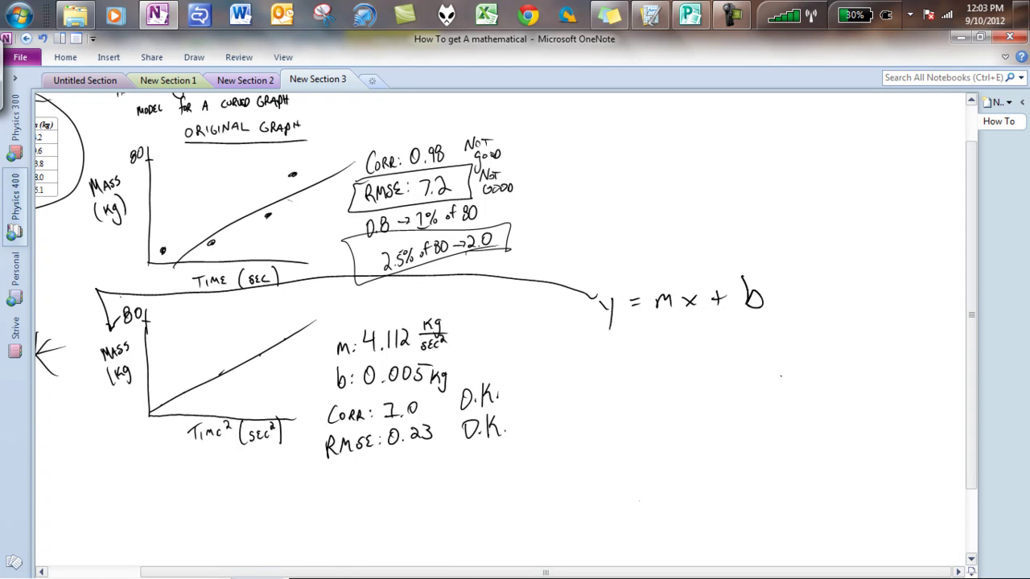
mouse_move(576, 400)
left_mouse_down()
mouse_move(586, 385)
mouse_move(595, 399)
mouse_move(608, 387)
left_mouse_up()
mouse_move(618, 382)
left_mouse_down()
mouse_move(612, 396)
mouse_move(660, 385)
left_mouse_up()
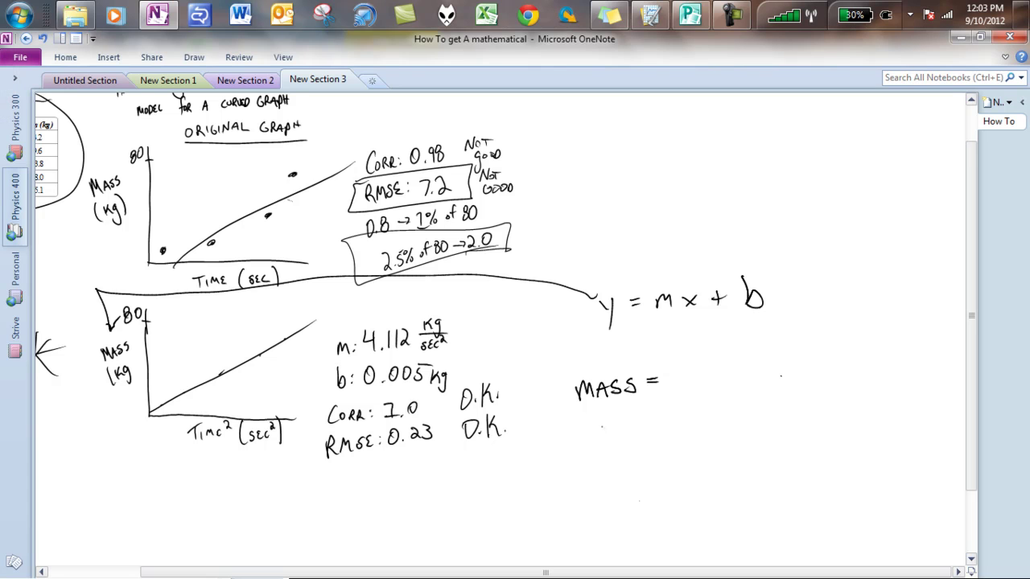
Write 4.112 kg/sec² · after MASS = and link the x term to the graph line.
left_click_drag(674, 367, 682, 378)
mouse_move(686, 366)
left_mouse_down()
mouse_move(684, 389)
mouse_move(716, 380)
mouse_move(732, 360)
mouse_move(743, 369)
mouse_move(760, 359)
mouse_move(736, 380)
mouse_move(768, 368)
left_mouse_up()
left_click(690, 383)
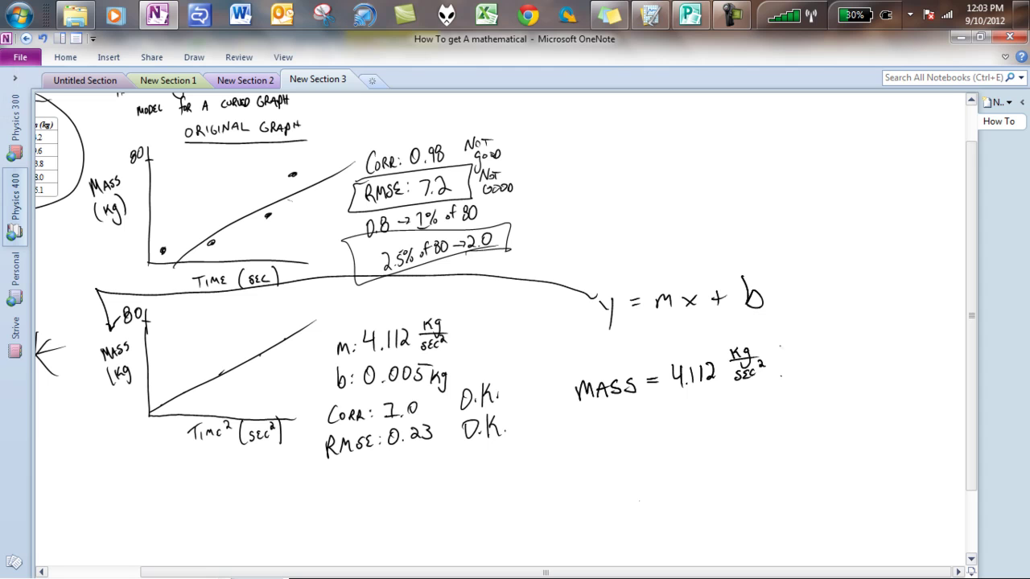
left_click(782, 372)
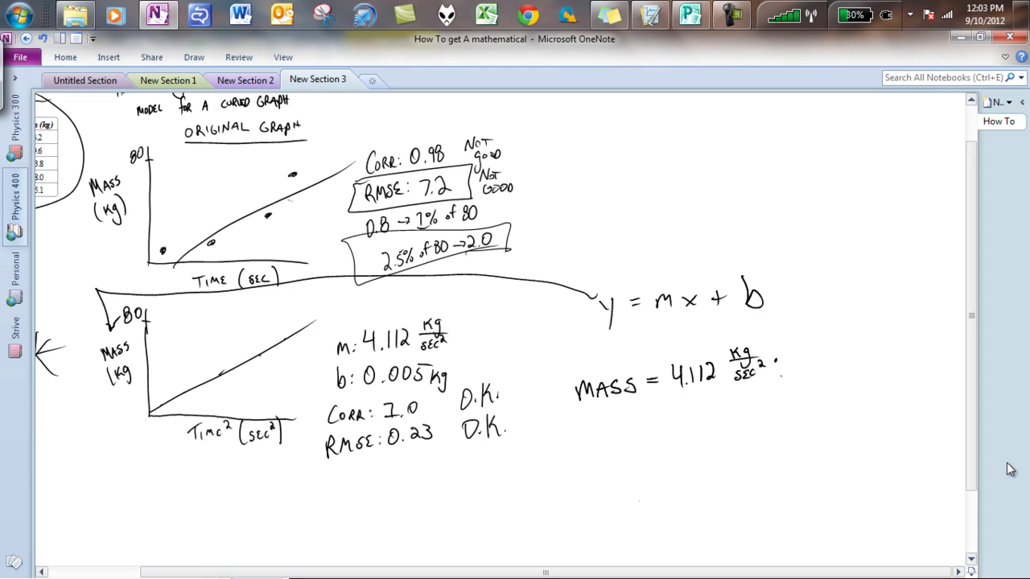
mouse_move(688, 288)
left_mouse_down()
mouse_move(615, 266)
mouse_move(277, 325)
mouse_move(201, 391)
mouse_move(202, 406)
mouse_move(214, 385)
left_mouse_up()
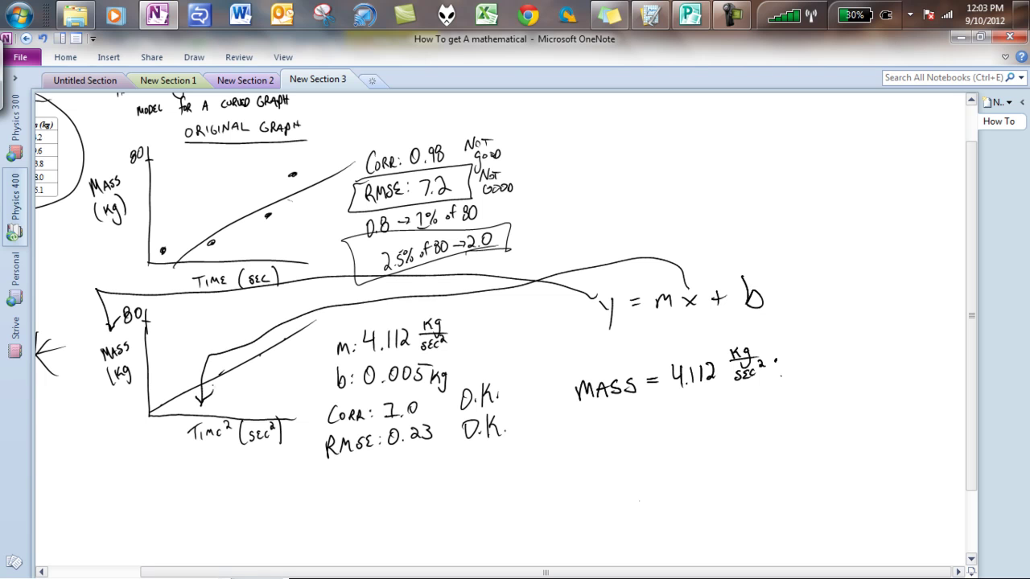
Add TIME² + 0.005kg to complete the equation.
mouse_move(795, 361)
left_mouse_down()
mouse_move(797, 373)
mouse_move(805, 356)
left_mouse_up()
mouse_move(808, 368)
left_mouse_down()
mouse_move(831, 368)
mouse_move(835, 342)
left_mouse_up()
mouse_move(851, 354)
left_mouse_down()
mouse_move(852, 366)
mouse_move(869, 364)
mouse_move(874, 349)
mouse_move(893, 363)
mouse_move(942, 357)
mouse_move(936, 375)
left_mouse_up()
left_click(891, 361)
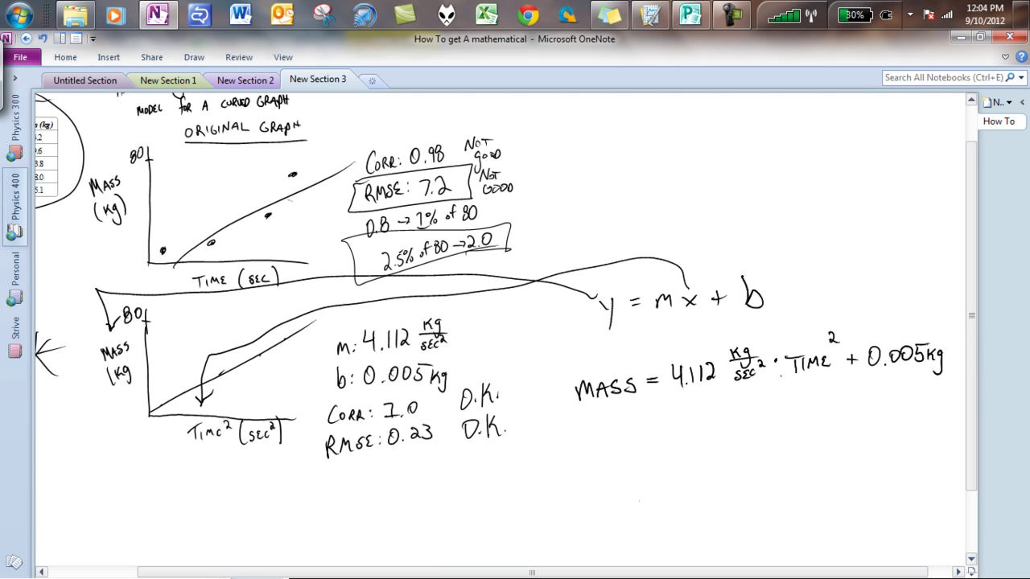
Highlight MASS, TIME², y and x in green.
left_click(195, 58)
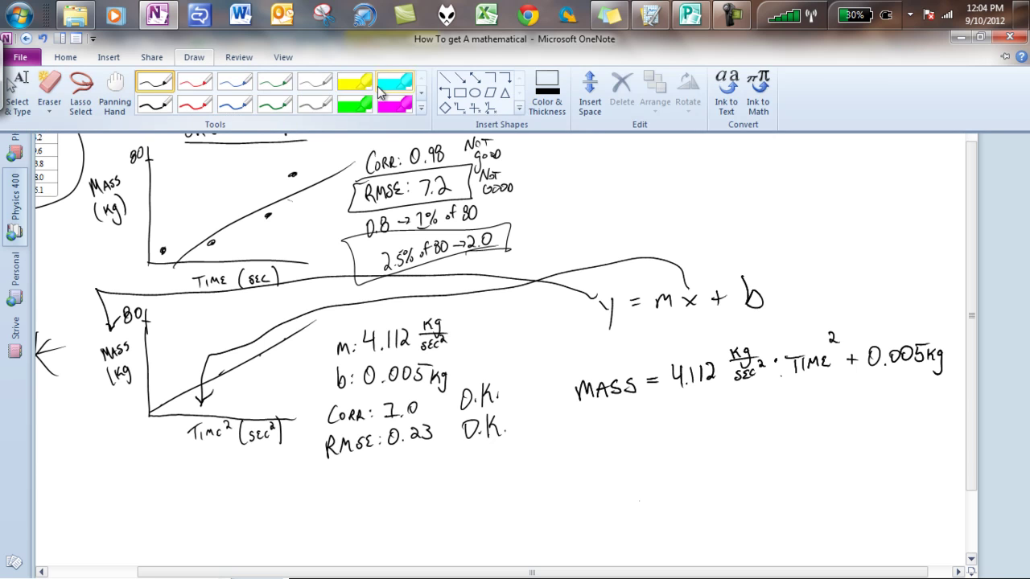
left_click(355, 104)
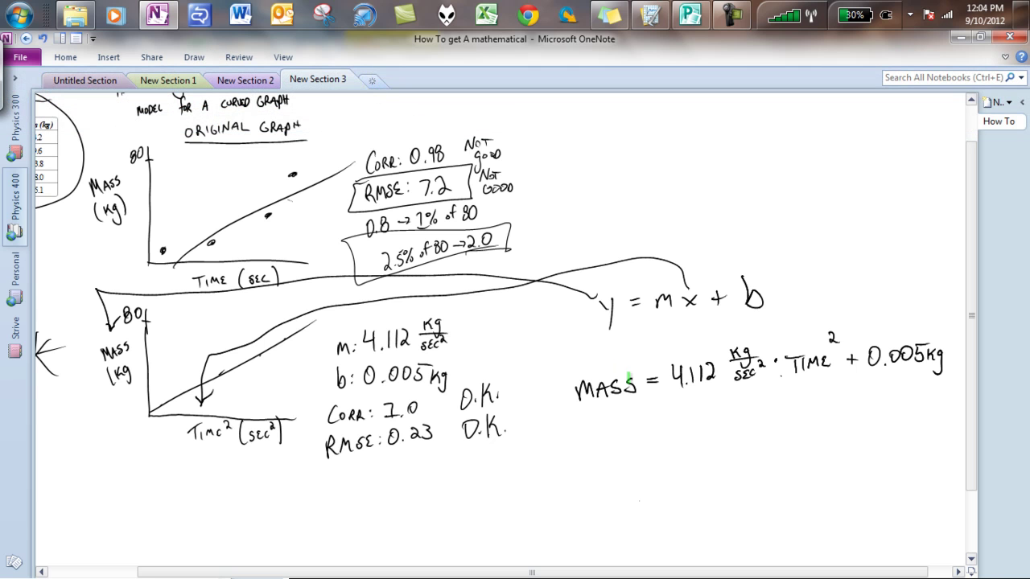
mouse_move(629, 379)
left_mouse_down()
mouse_move(569, 384)
mouse_move(616, 385)
left_mouse_up()
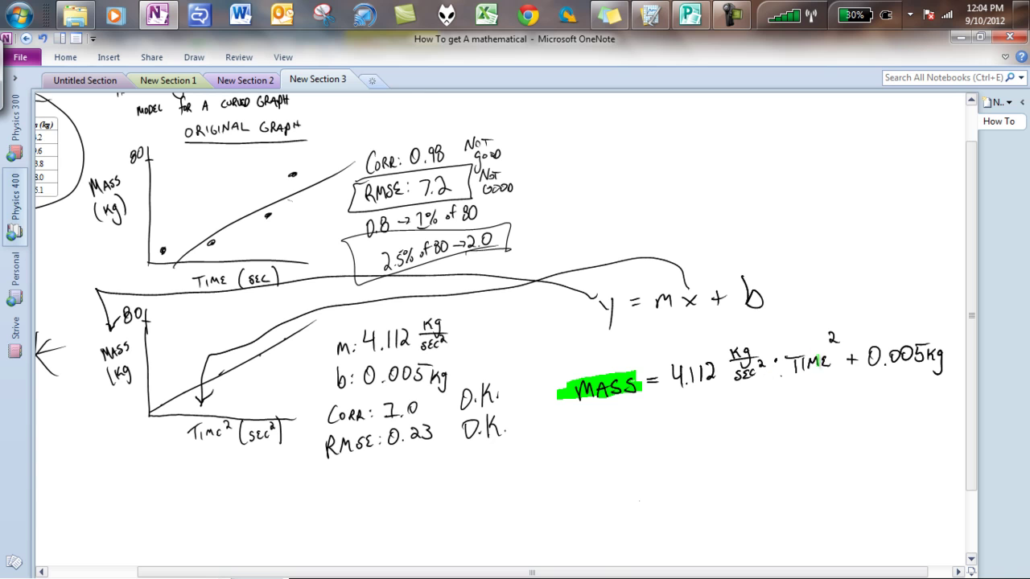
mouse_move(819, 361)
left_mouse_down()
mouse_move(792, 364)
mouse_move(829, 366)
mouse_move(789, 368)
left_mouse_up()
left_click_drag(831, 338, 836, 348)
mouse_move(613, 296)
left_mouse_down()
mouse_move(604, 309)
mouse_move(612, 328)
left_mouse_up()
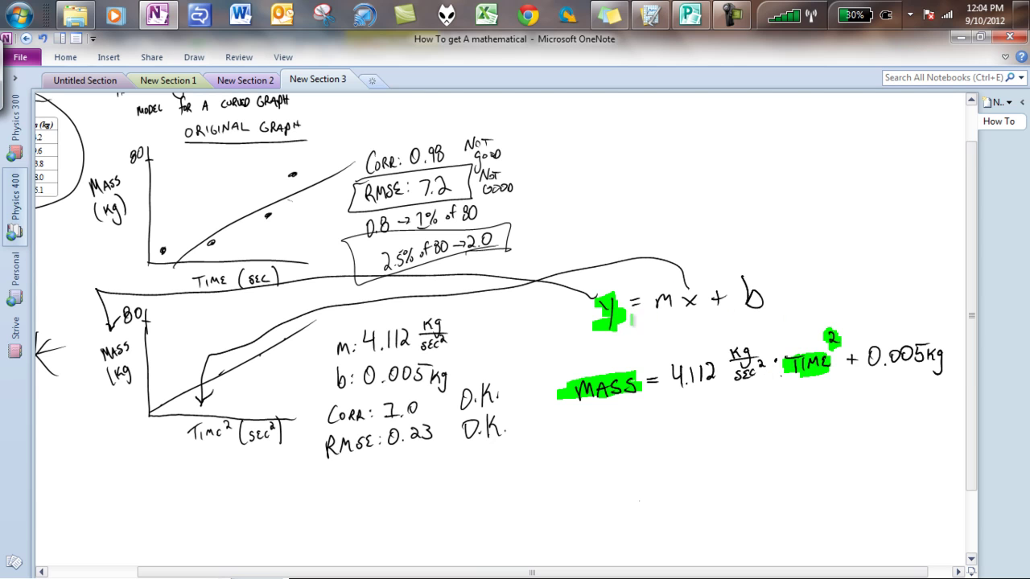
mouse_move(686, 290)
left_mouse_down()
mouse_move(691, 309)
mouse_move(706, 304)
left_mouse_up()
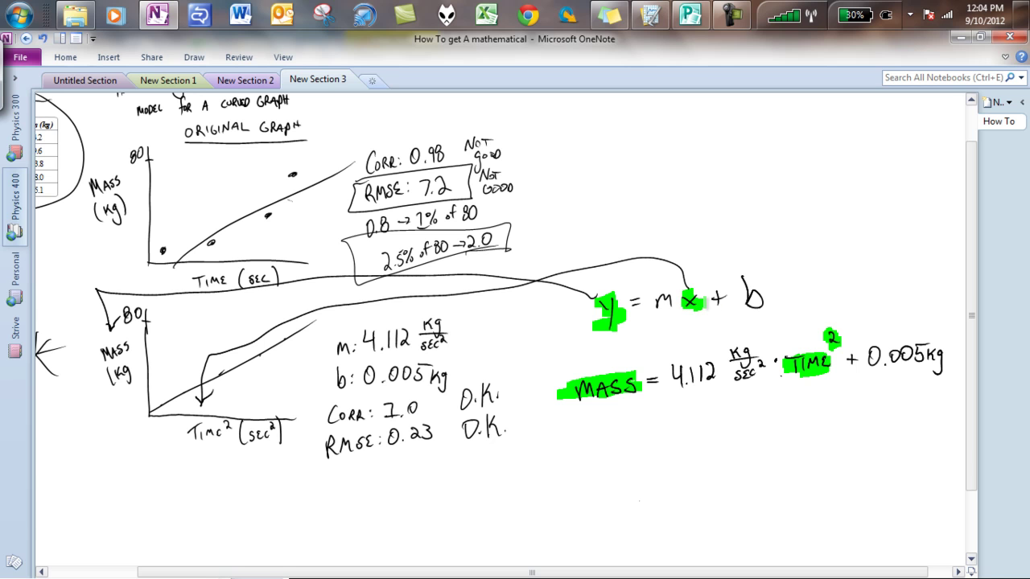
Highlight 4.112, kg/sec² and 0.005kg in cyan.
left_click(211, 55)
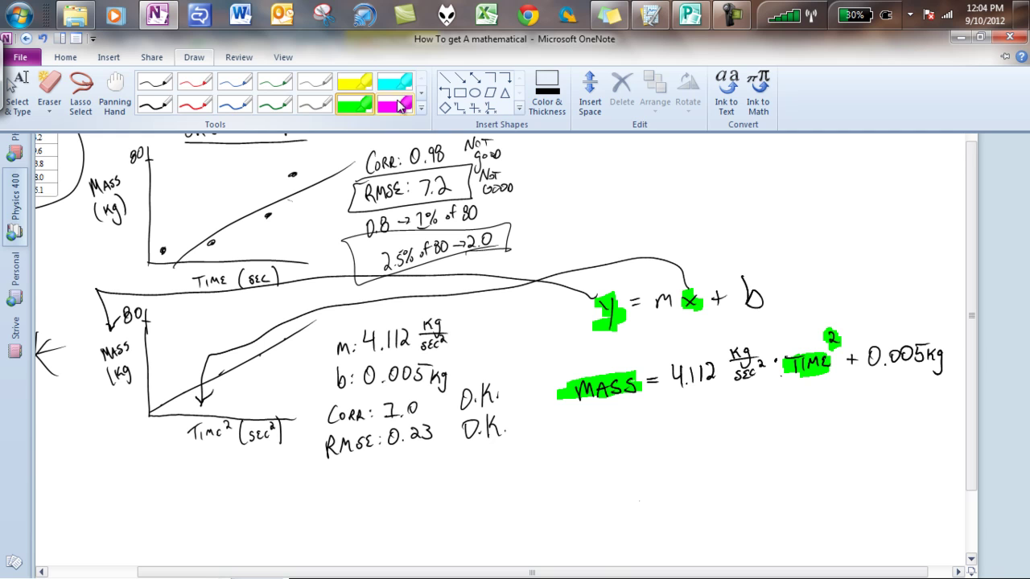
left_click(400, 86)
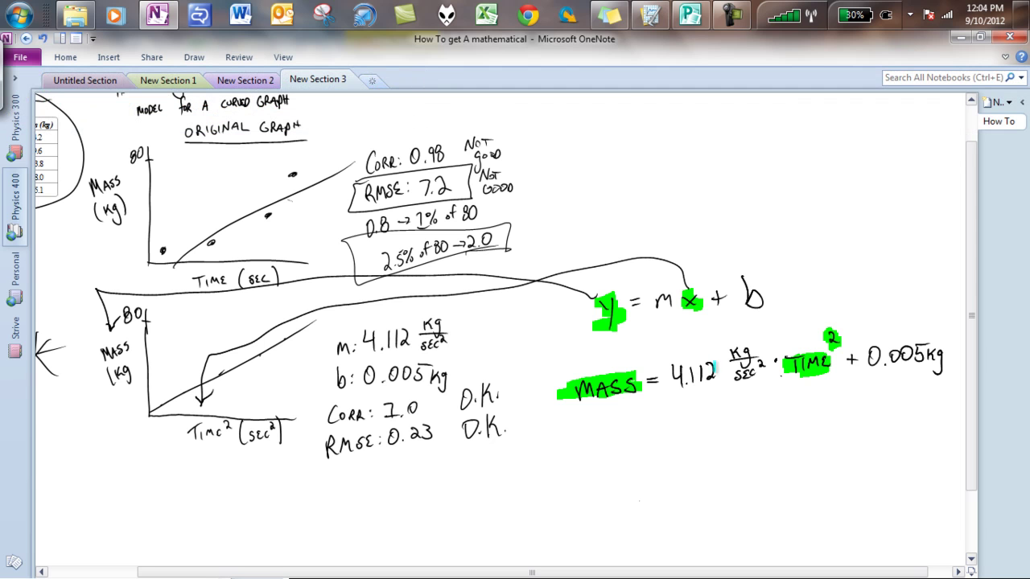
mouse_move(716, 367)
left_mouse_down()
mouse_move(672, 367)
mouse_move(716, 376)
mouse_move(677, 381)
mouse_move(716, 385)
left_mouse_up()
mouse_move(723, 349)
left_mouse_down()
mouse_move(757, 367)
mouse_move(736, 381)
left_mouse_up()
mouse_move(906, 352)
left_mouse_down()
mouse_move(877, 354)
mouse_move(942, 354)
mouse_move(861, 362)
mouse_move(933, 344)
mouse_move(925, 372)
mouse_move(943, 378)
left_mouse_up()
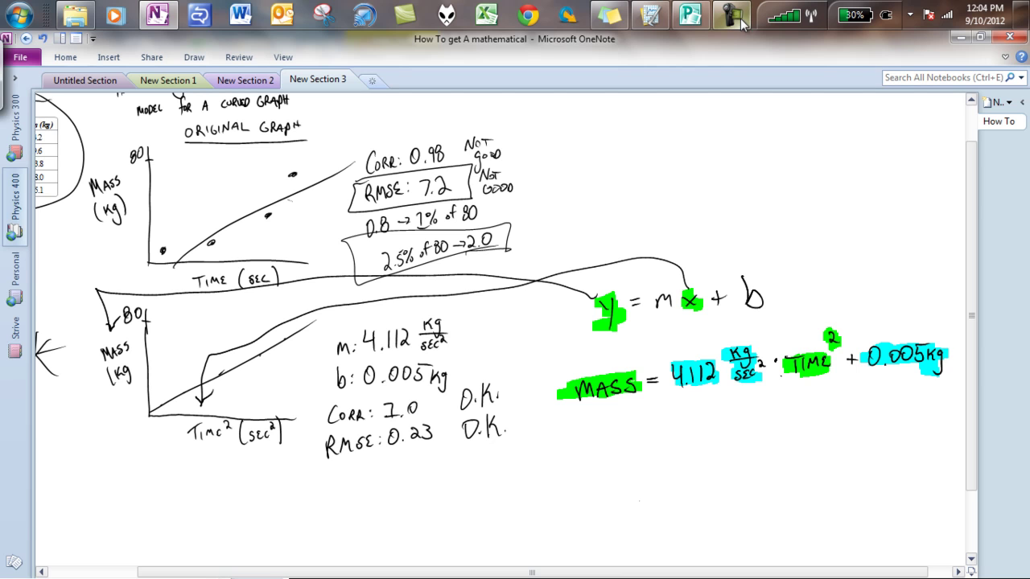
mouse_move(730, 21)
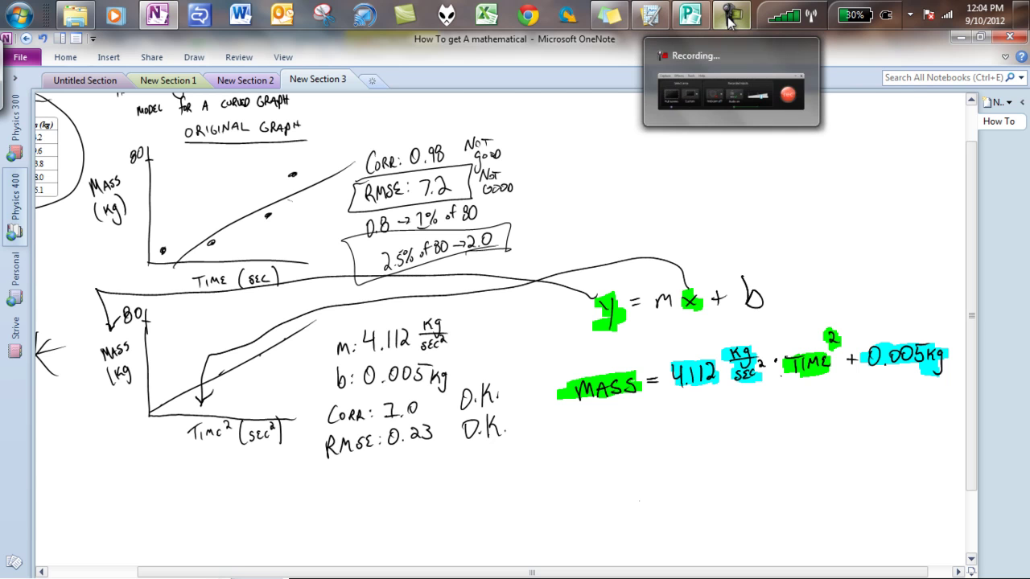